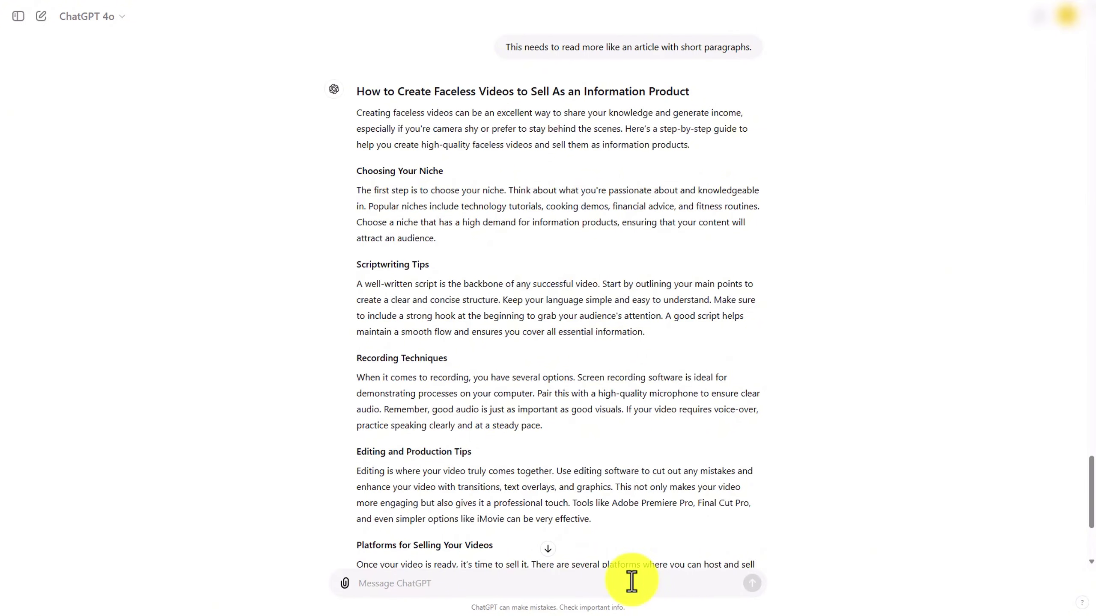
Ask ChatGPT to rewrite the script with equal substance, no specific names, only easily pronounced words, and ask whether it needs more information; check its reply
scroll(410, 88, "down", 1)
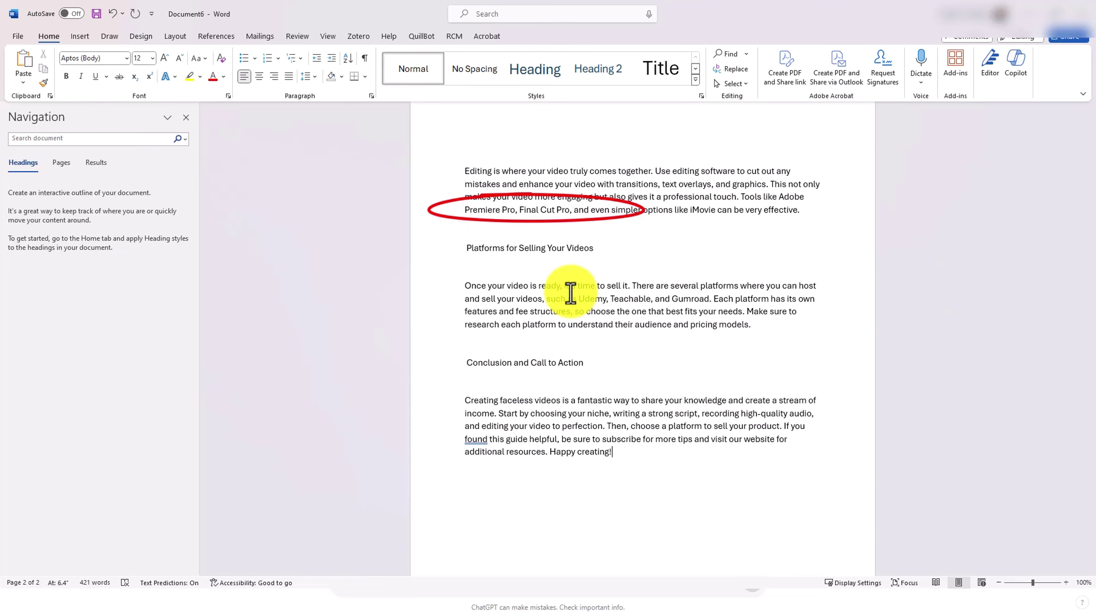
scroll(570, 293, "up", 14)
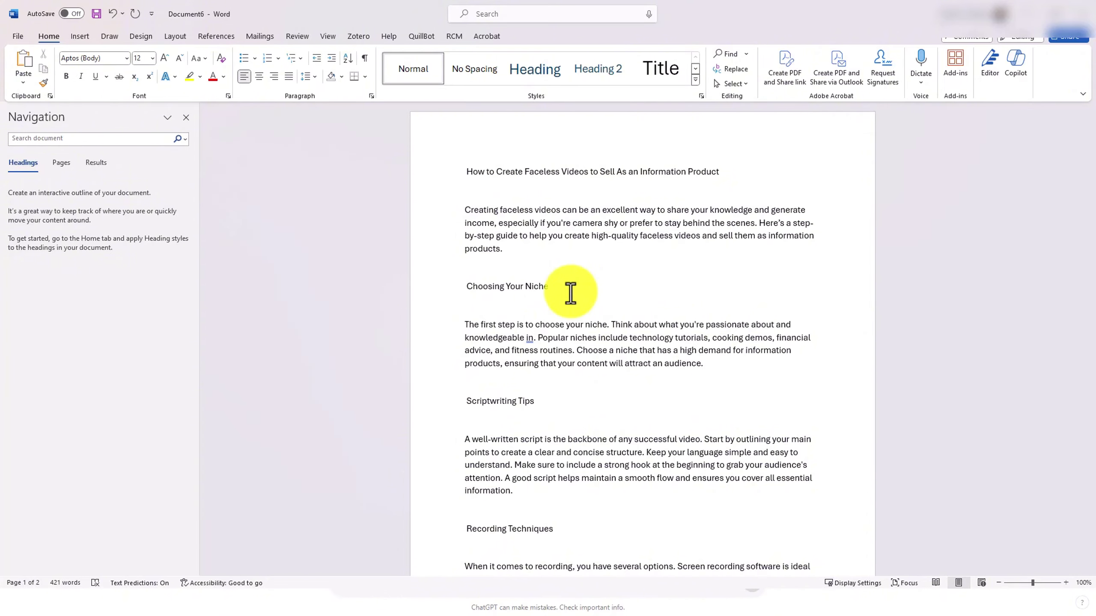
scroll(640, 170, "down", 8)
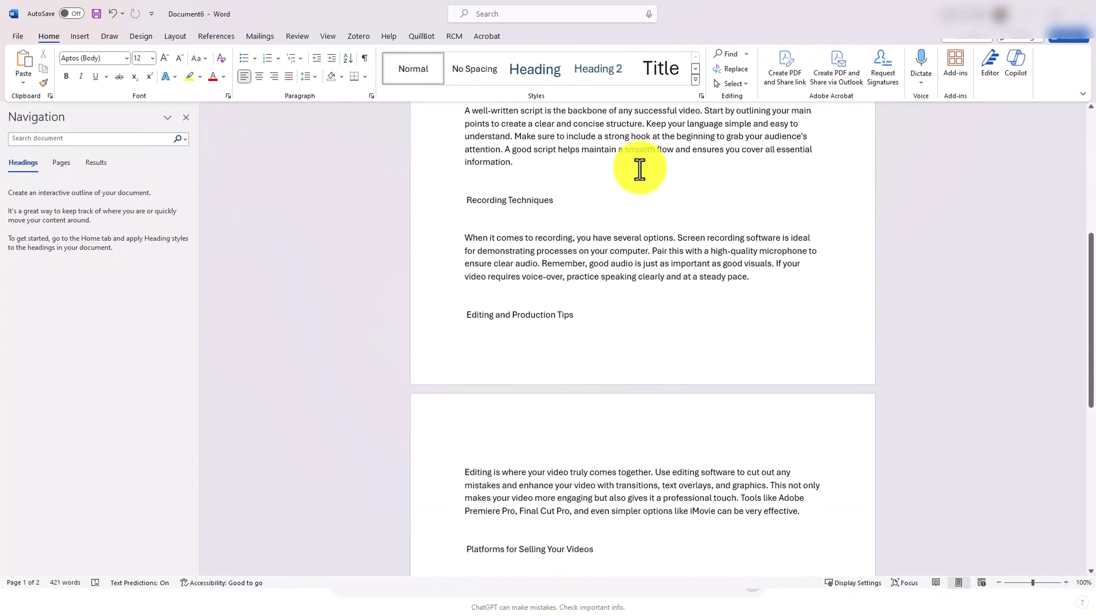
scroll(640, 169, "down", 5)
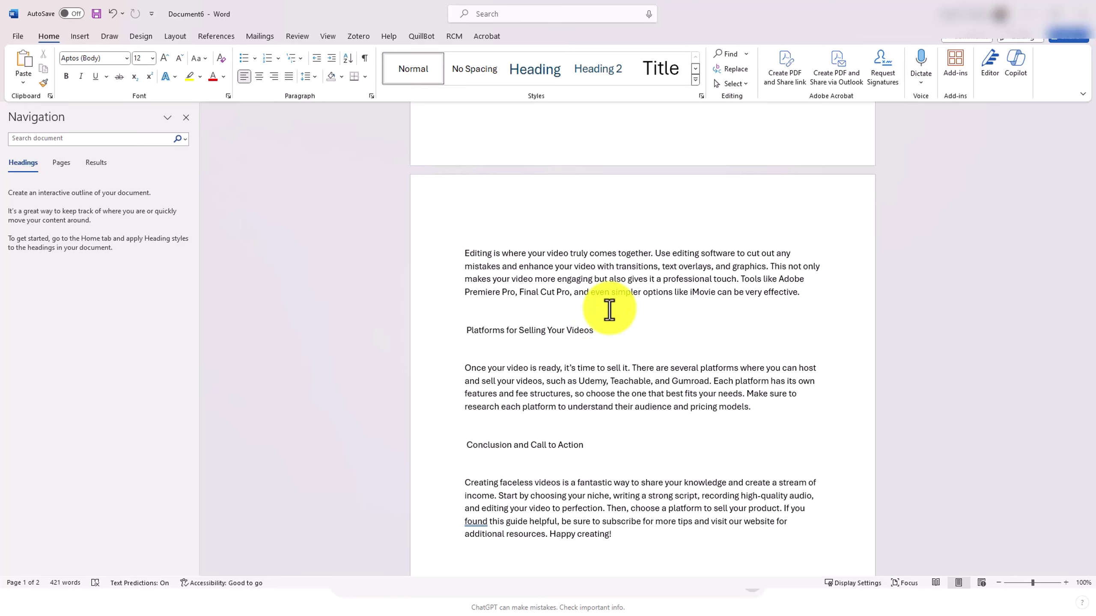
key("alt+Tab")
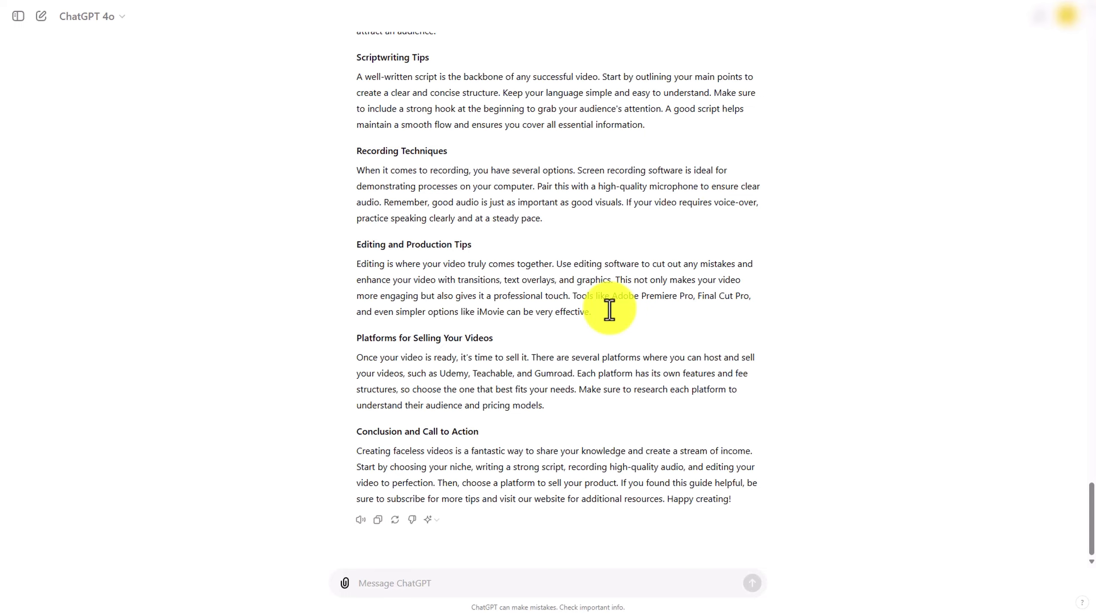
type("Please rewrite the script, with just as much weight and substance, but without specific names that an AI voice can mispronounce.  Also, make sure that all words are easy for an AI to pronounce.  Is there anything you need to know from me for this to be done?")
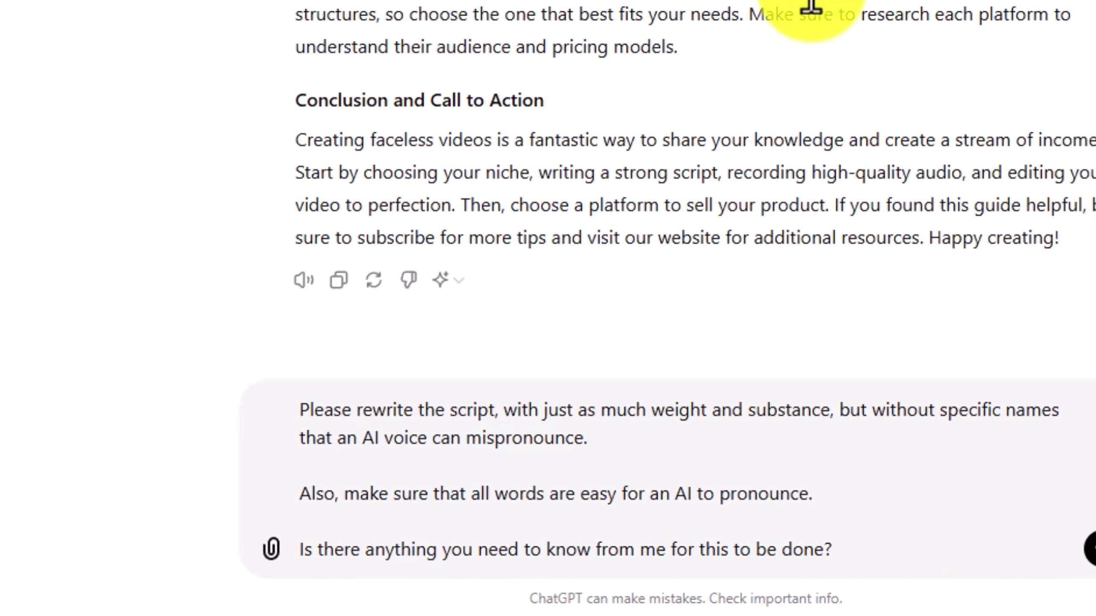
key("Return")
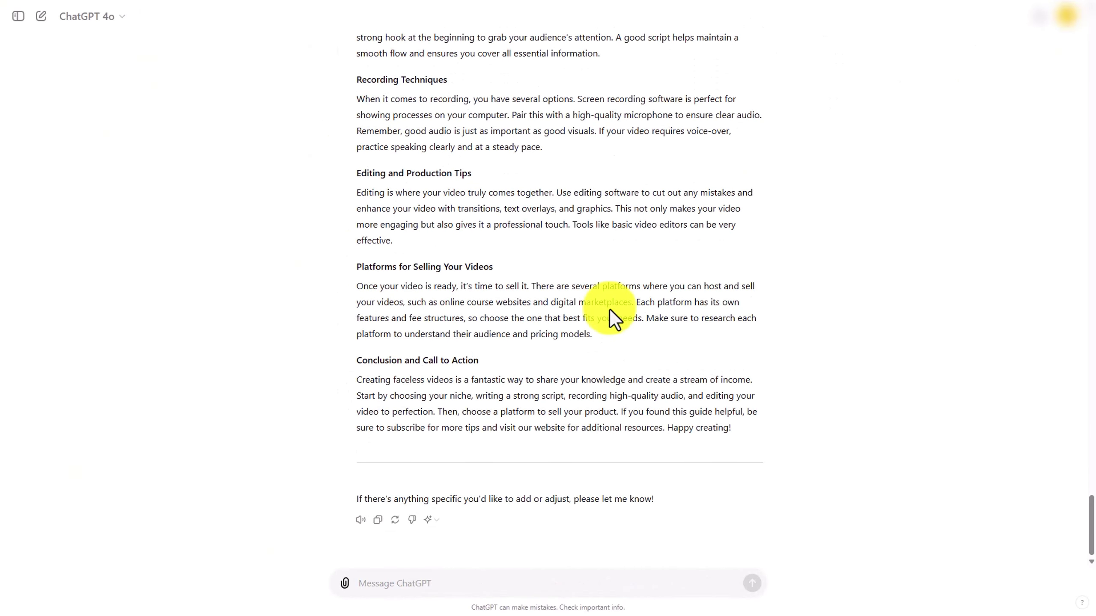
scroll(609, 309, "up", 3)
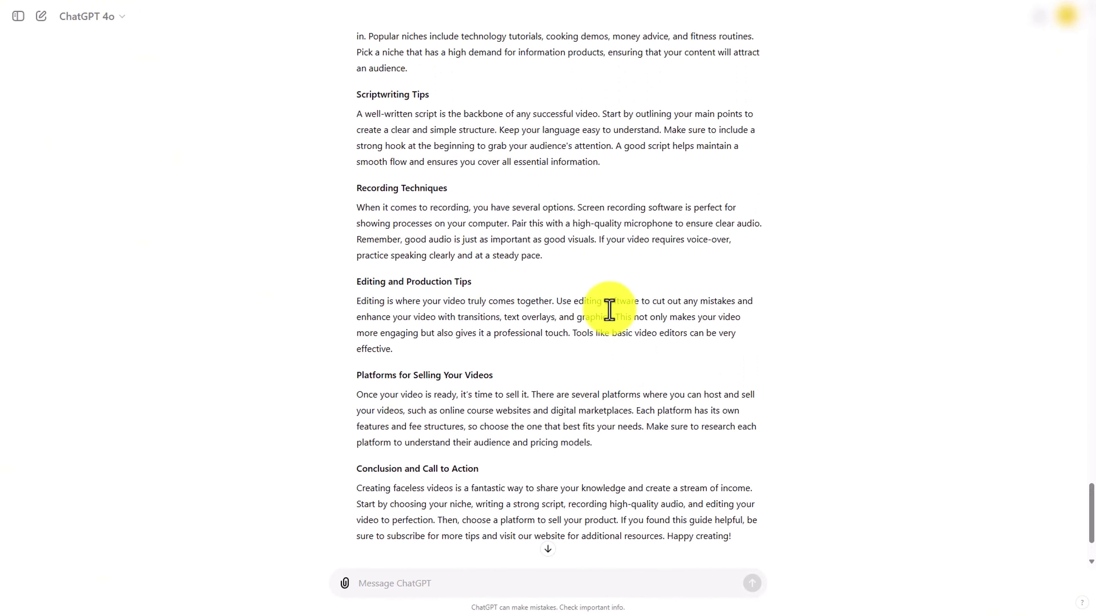
scroll(610, 309, "down", 3)
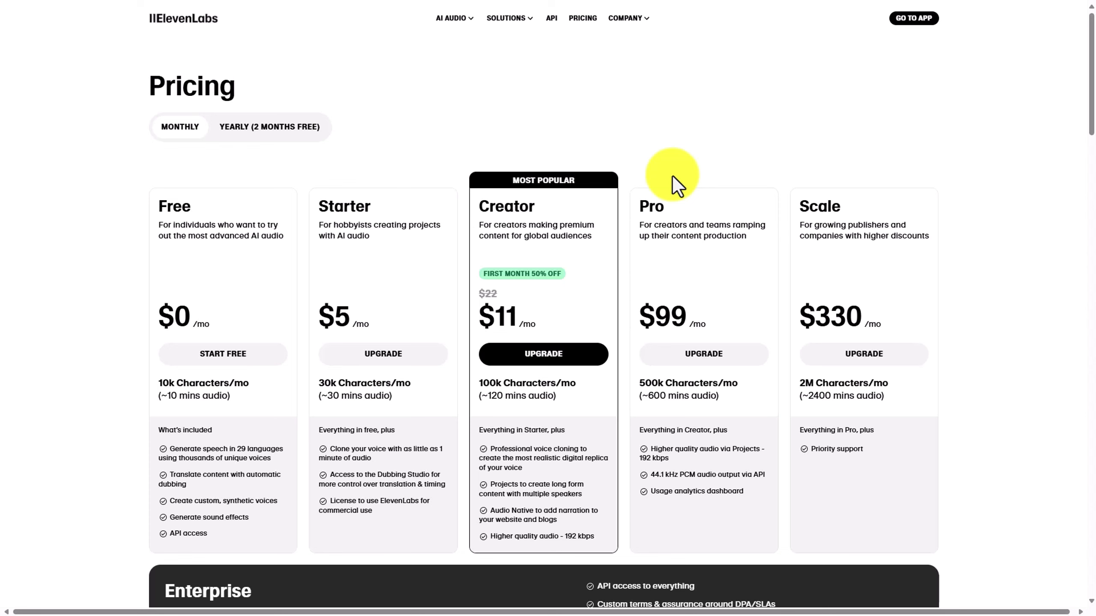
In ElevenLabs, paste the rewritten script for text to speech, replacing it with a version without the introductory line and heading marks
scroll(673, 176, "down", 20)
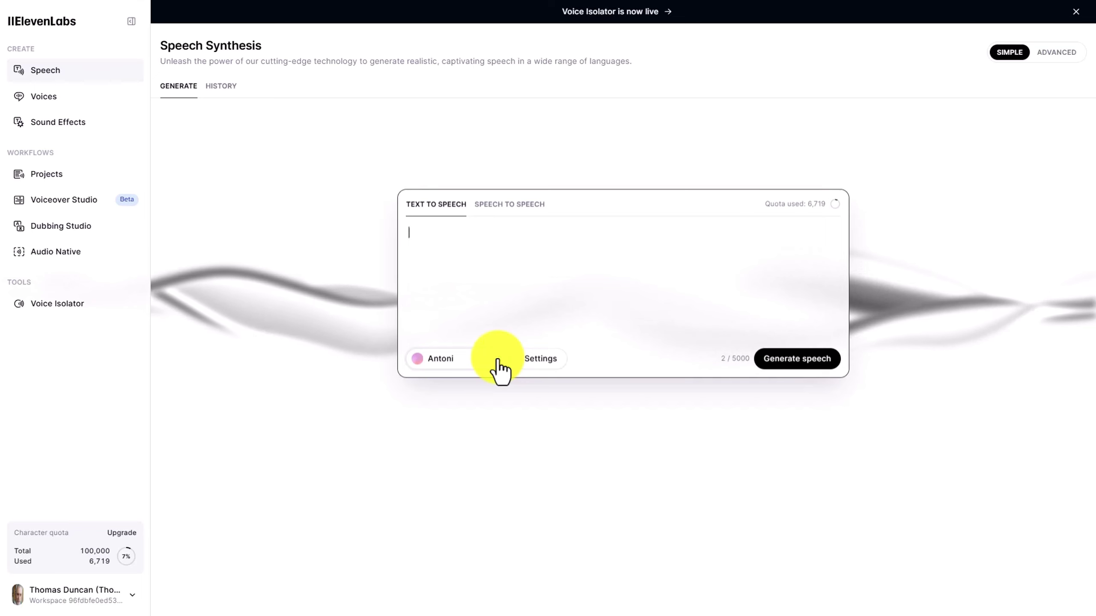
key("ctrl+v")
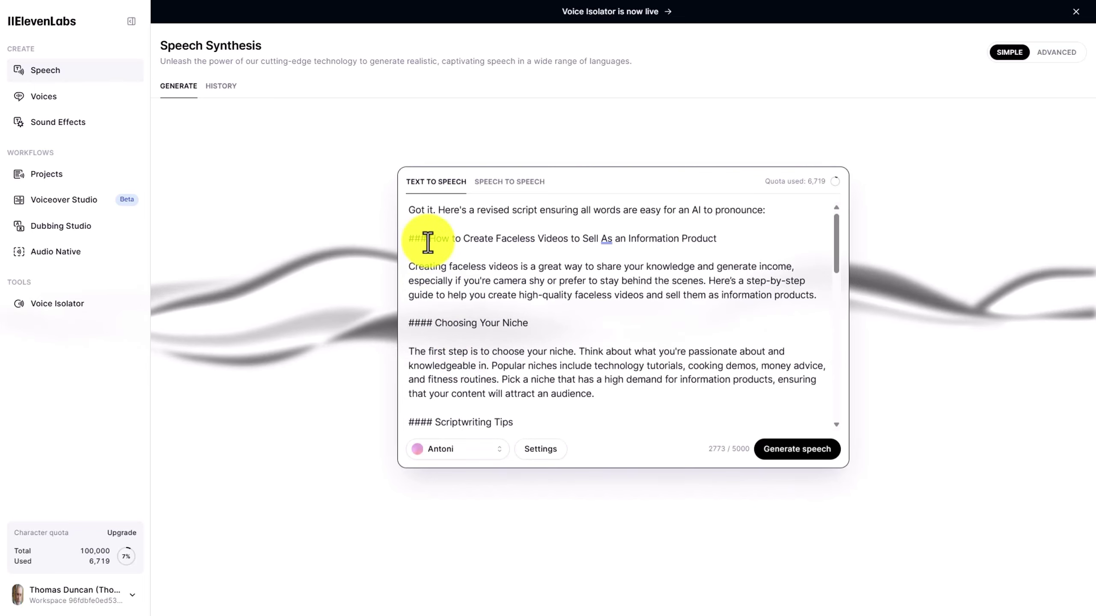
key("ctrl+a")
key("ctrl+v")
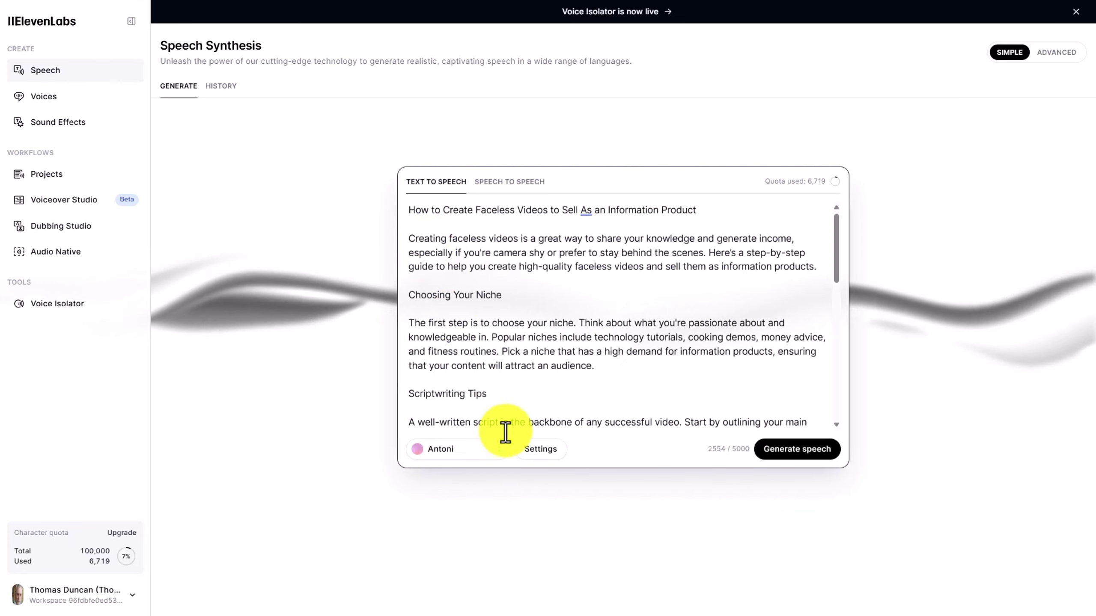
Check the script ending and voice settings, and generate the speech with the Antoni voice
scroll(503, 421, "down", 15)
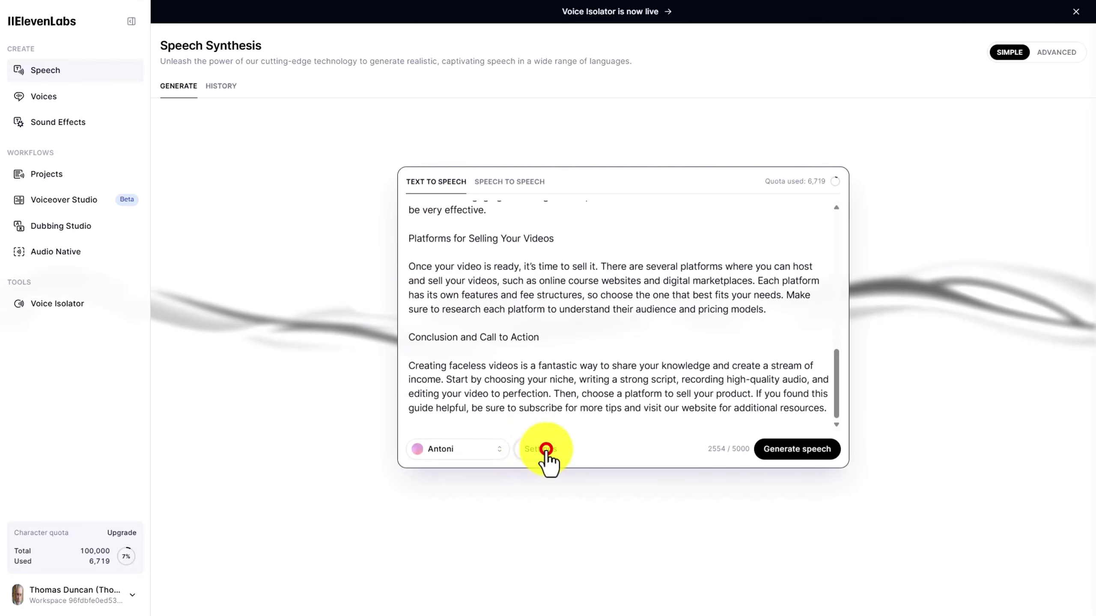
left_click(545, 451)
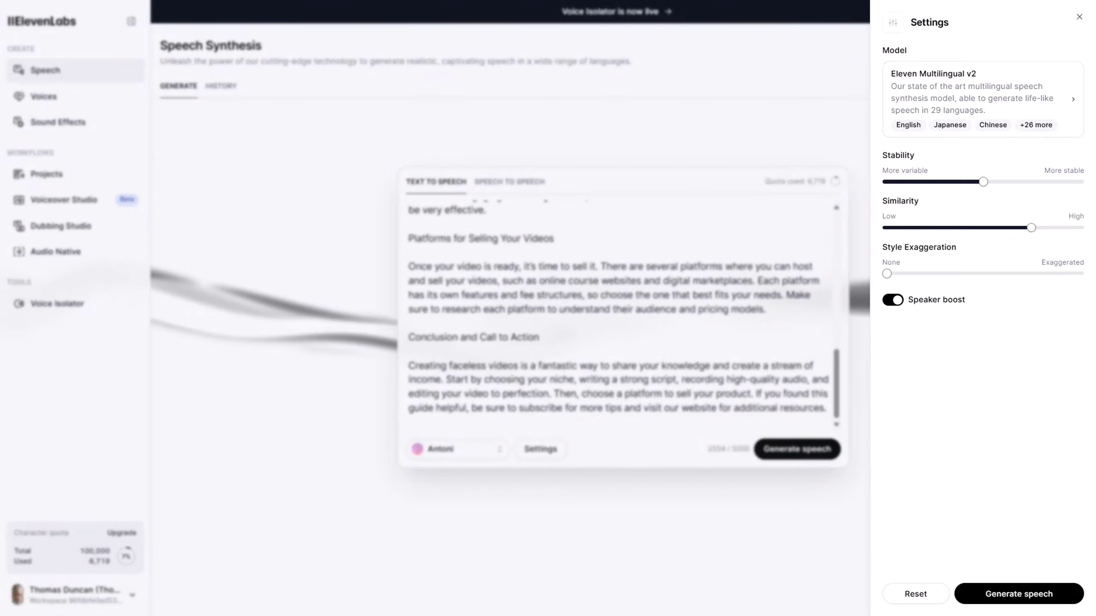
left_click(1080, 15)
scroll(633, 358, "up", 15)
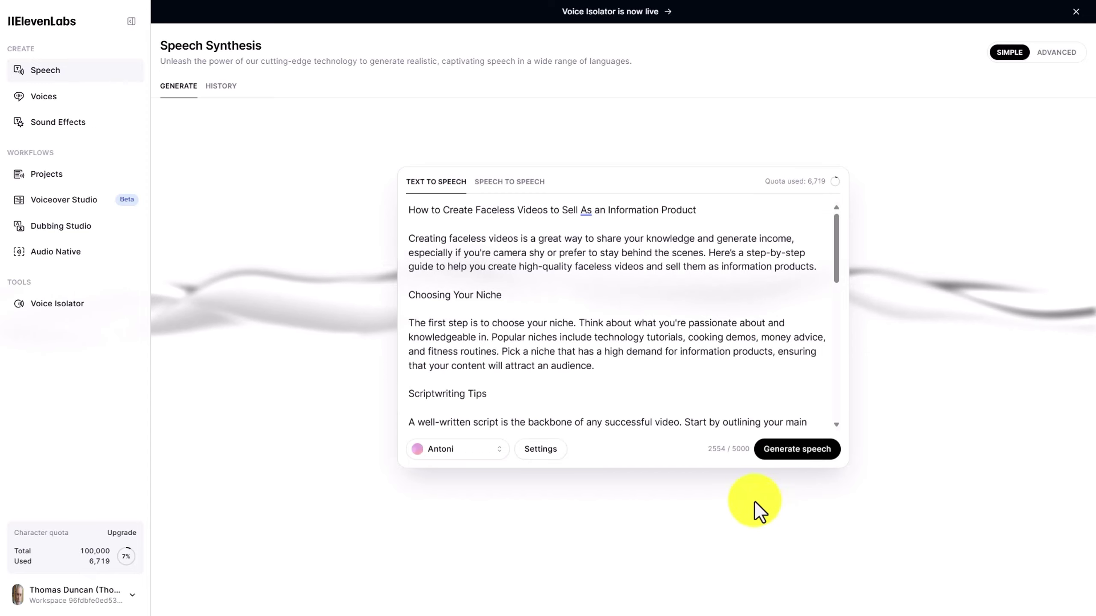
left_click(793, 451)
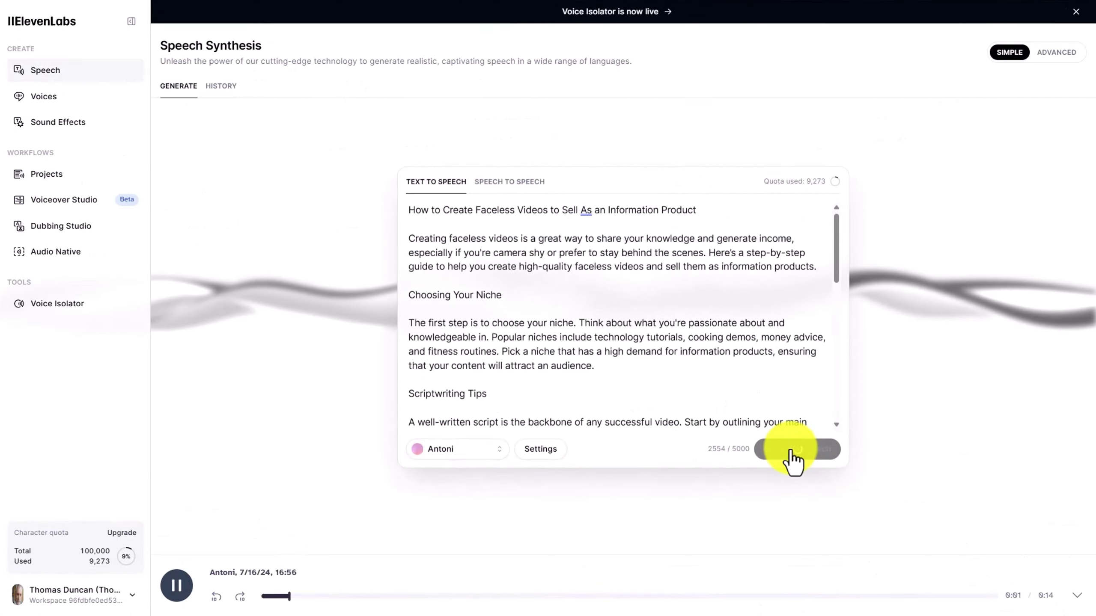
left_click(914, 149)
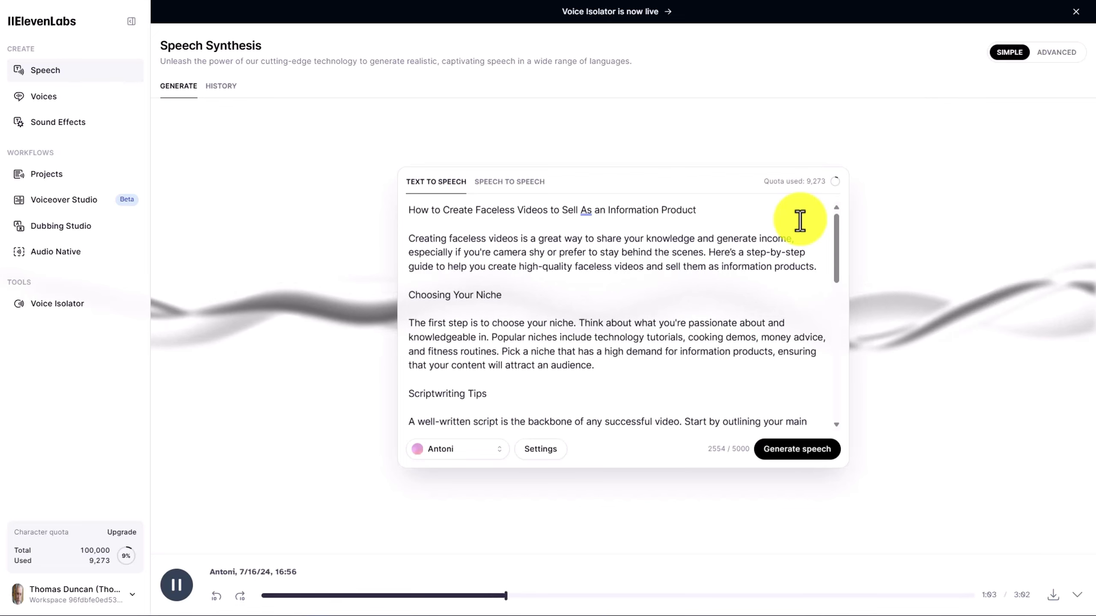
Follow the script from start to conclusion while listening to the generated narration
scroll(754, 245, "down", 3)
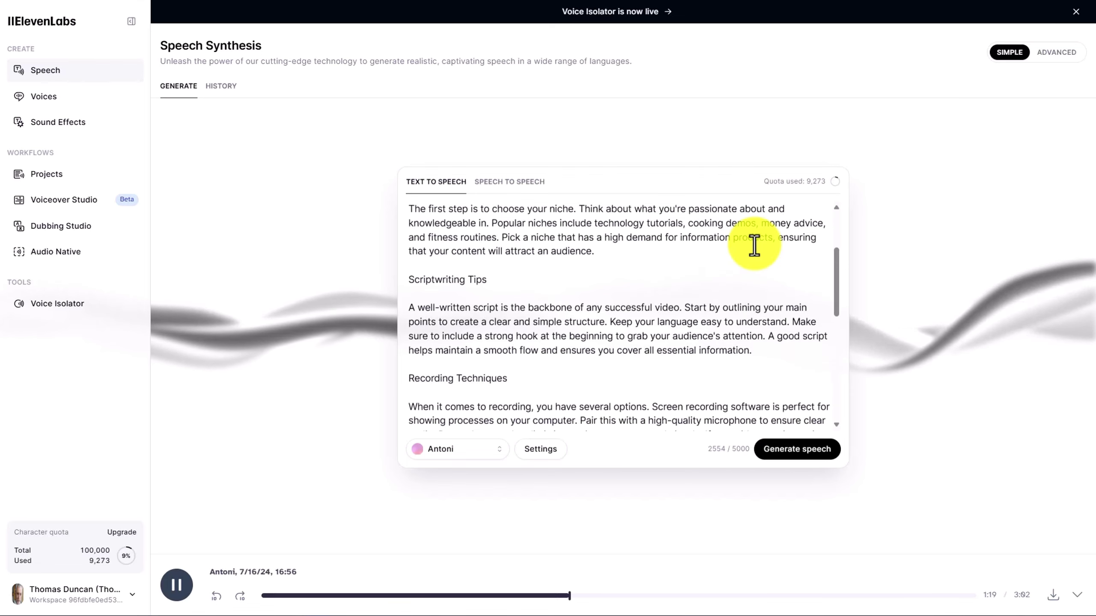
scroll(733, 272, "down", 3)
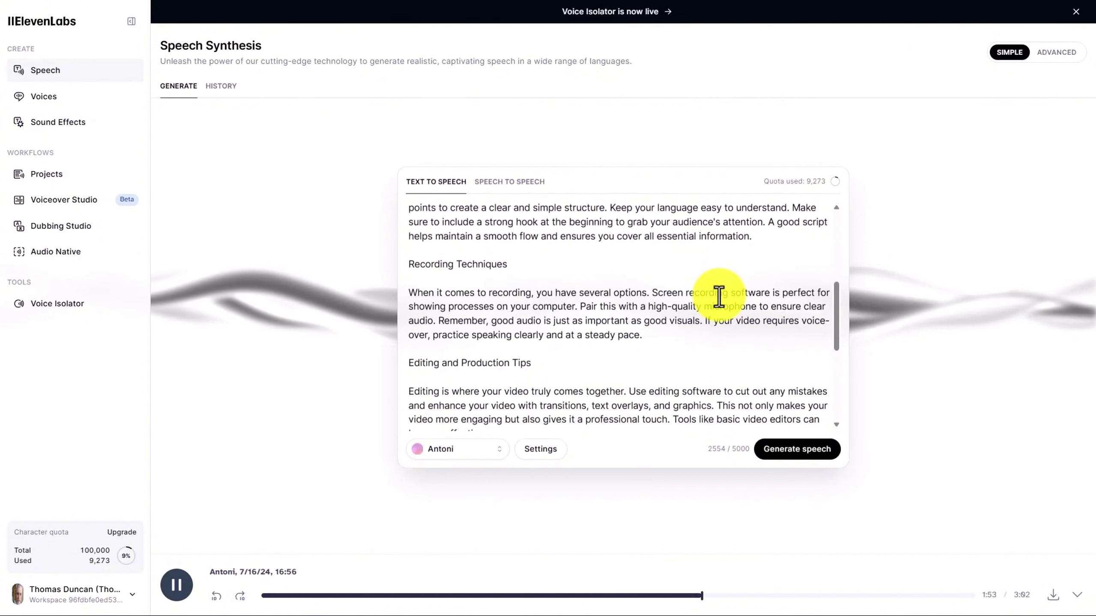
scroll(719, 298, "down", 5)
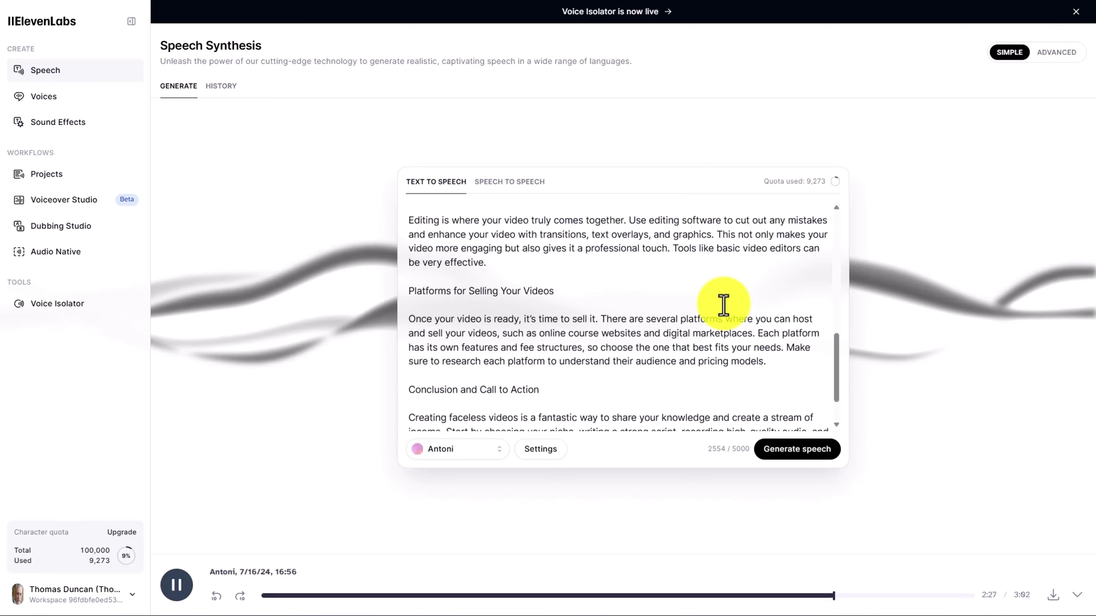
scroll(723, 305, "down", 2)
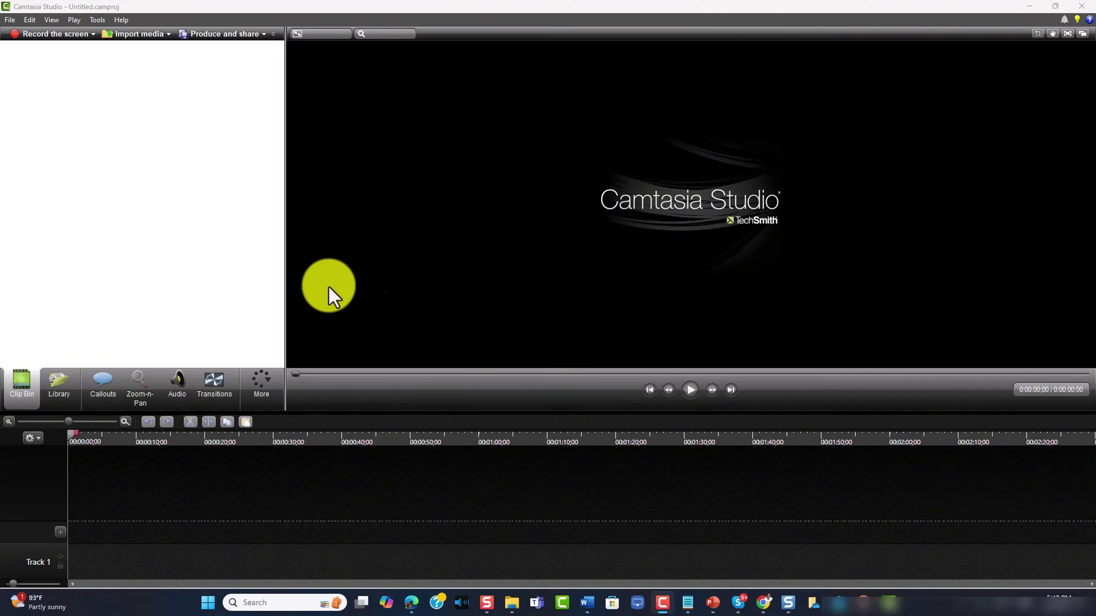
In Camtasia Studio, add the ElevenLabs MP3 to Track 1 and play it around 49 seconds to locate the long pause
right_click(44, 106)
left_click(63, 113)
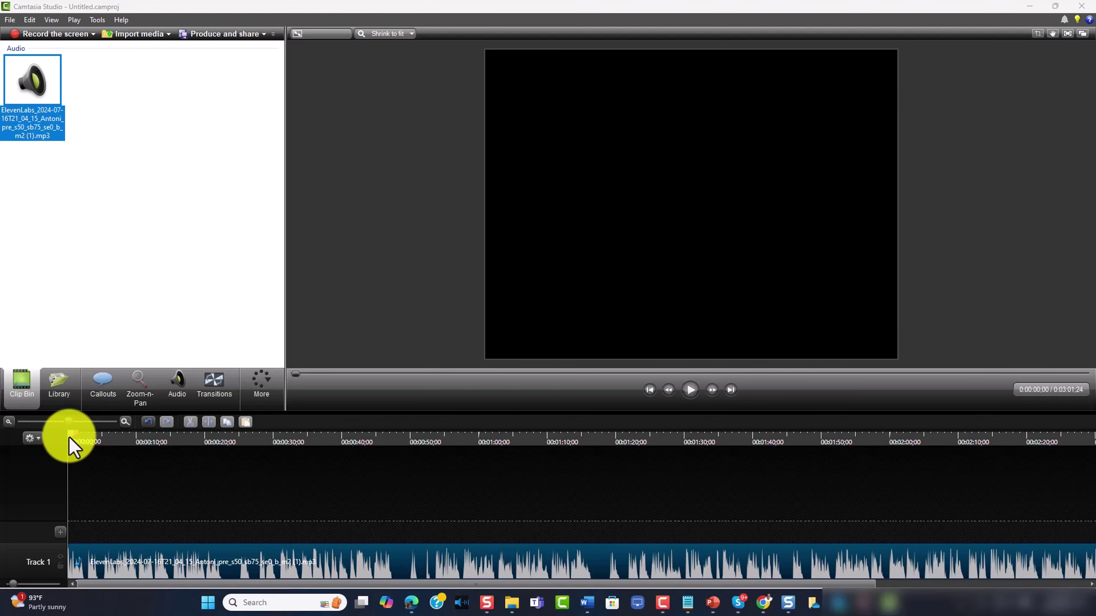
left_click_drag(69, 437, 356, 450)
mouse_move(384, 449)
left_mouse_down()
mouse_move(385, 439)
mouse_move(379, 446)
left_mouse_up()
key("space")
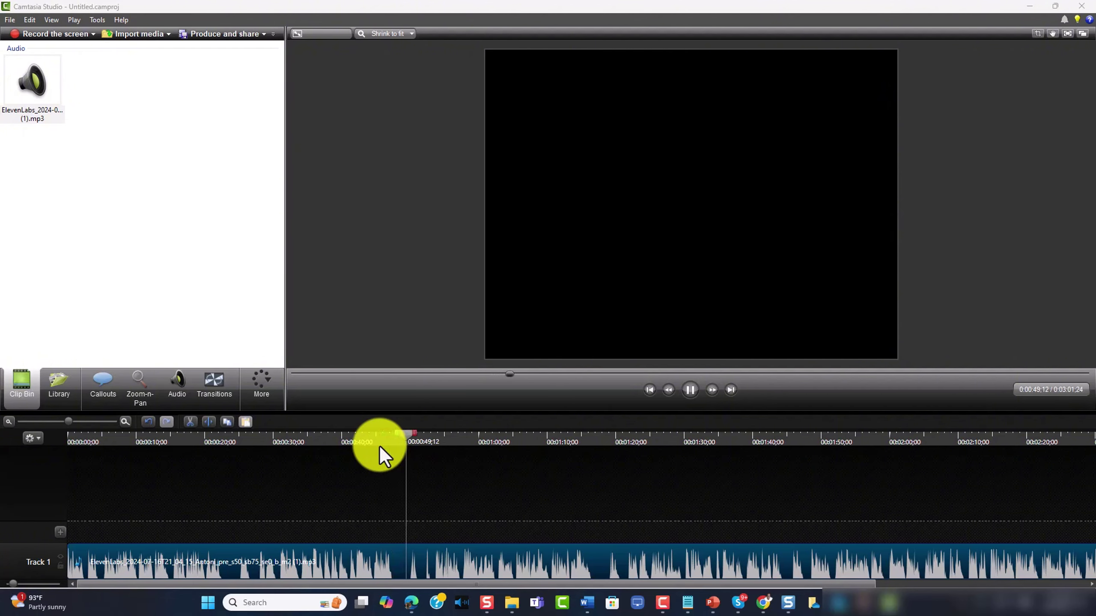
key("space")
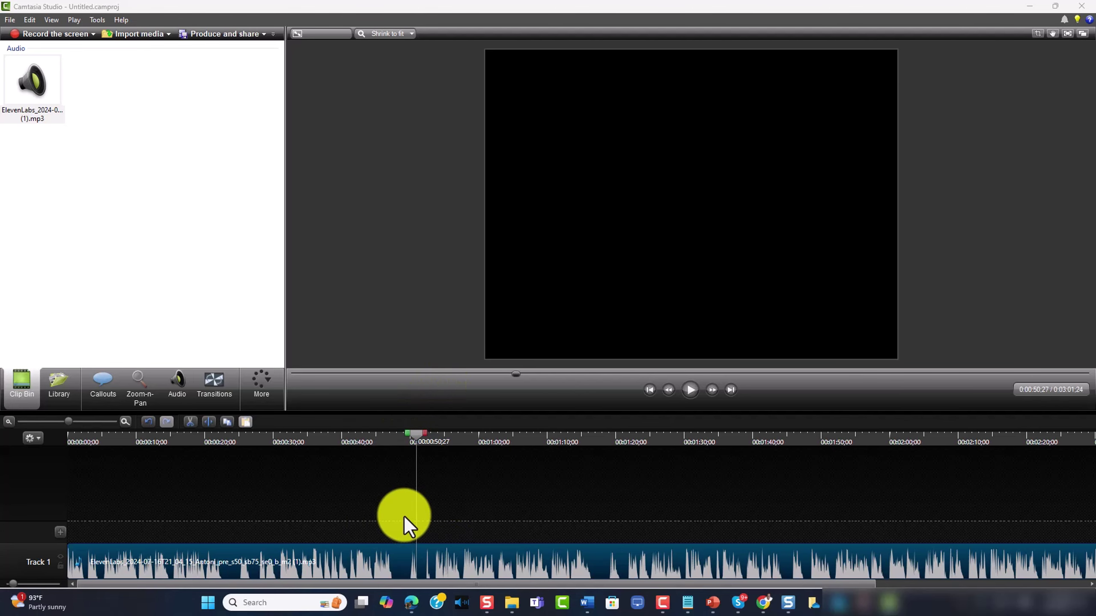
Cut the silent gaps from the narration, one starting at 00:00:47;24 and one ending at about 00:00:50;15
left_click_drag(414, 439, 392, 457)
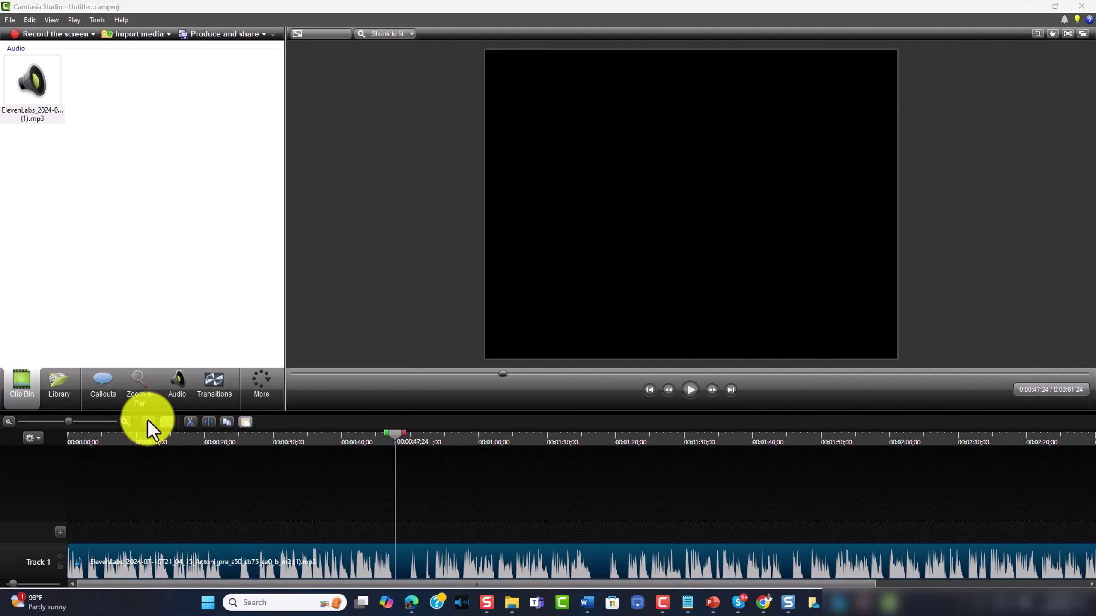
left_click(121, 421)
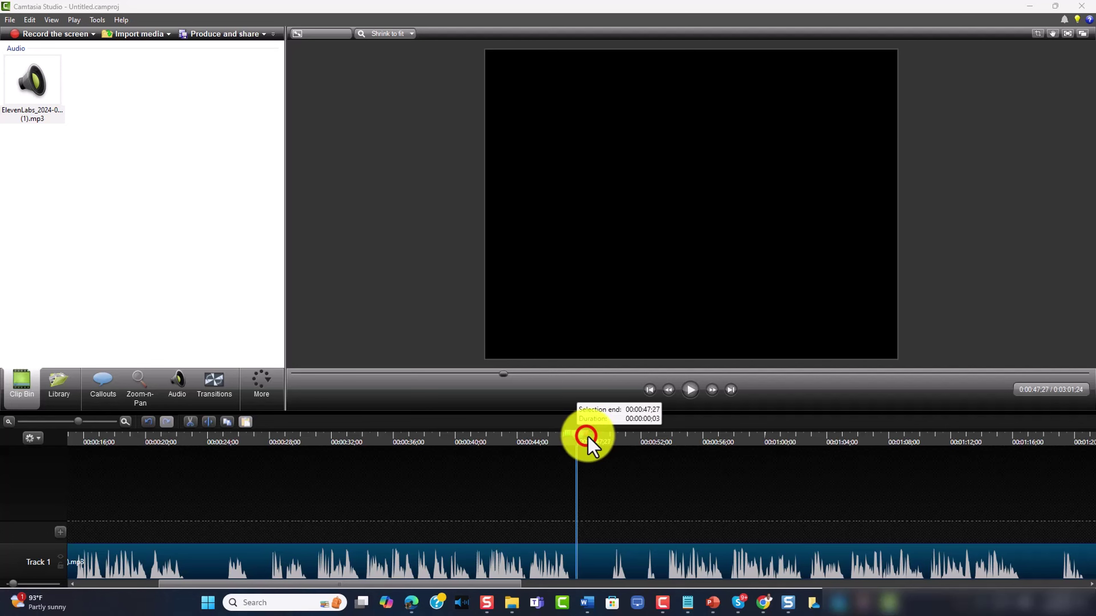
left_click_drag(587, 437, 602, 433)
key("Delete")
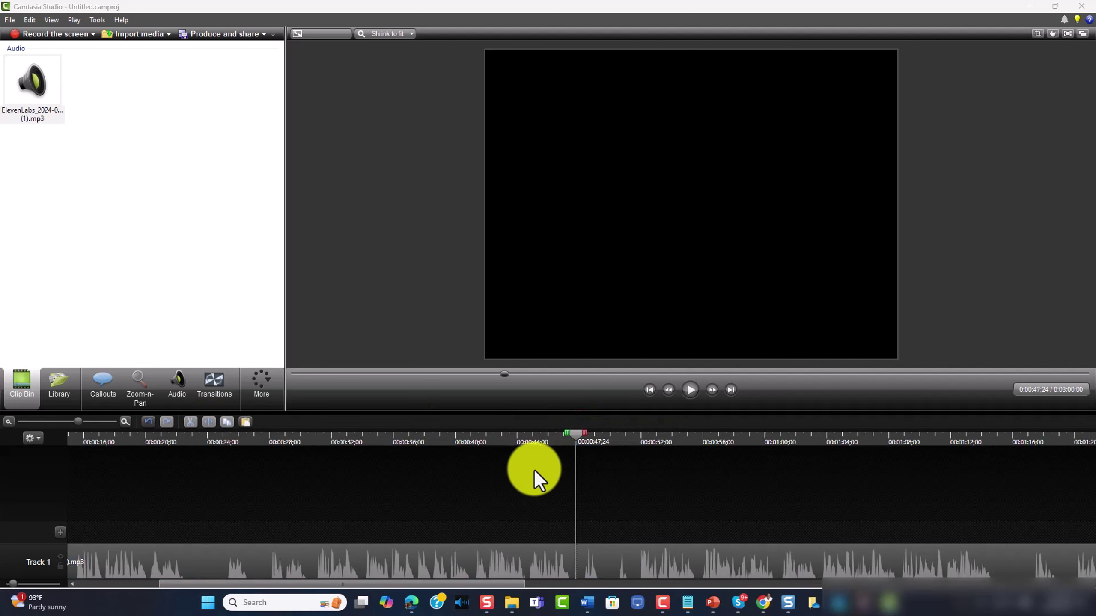
left_click_drag(577, 437, 625, 433)
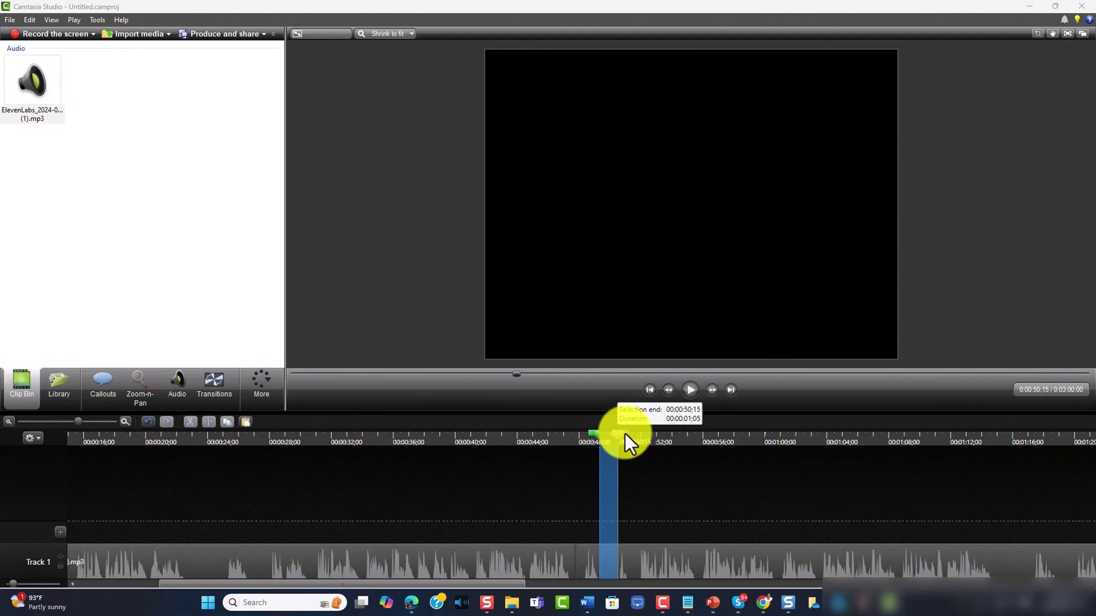
left_click(186, 424)
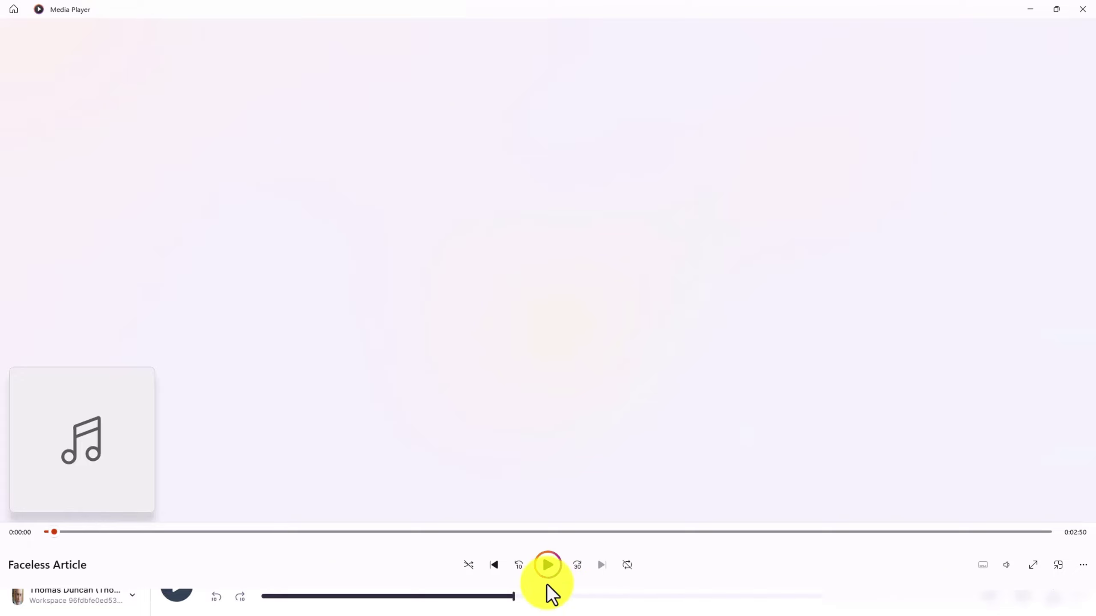
Play the Faceless Article audio in Media Player
left_click(546, 567)
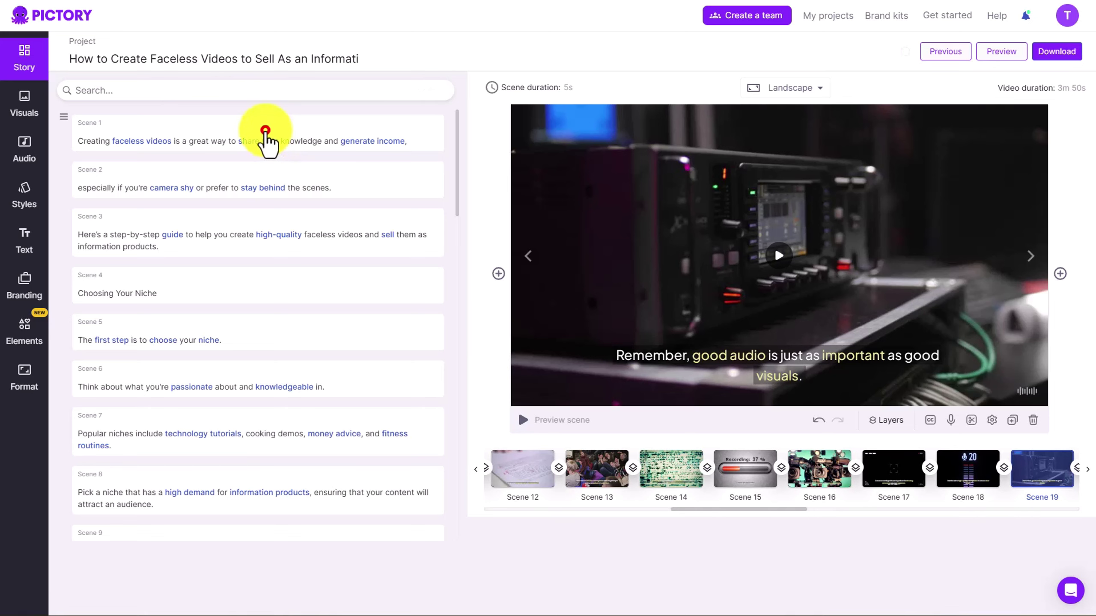
Review the script text and visuals of individual scenes in the Pictory project, including Scenes 1 and 6
left_click(266, 136)
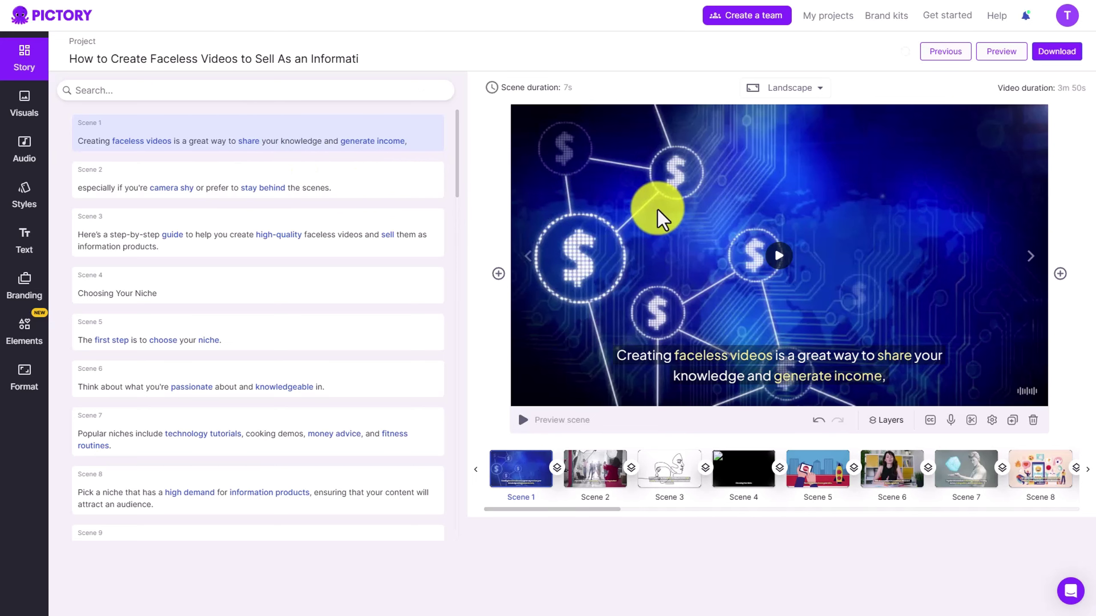
left_click(233, 241)
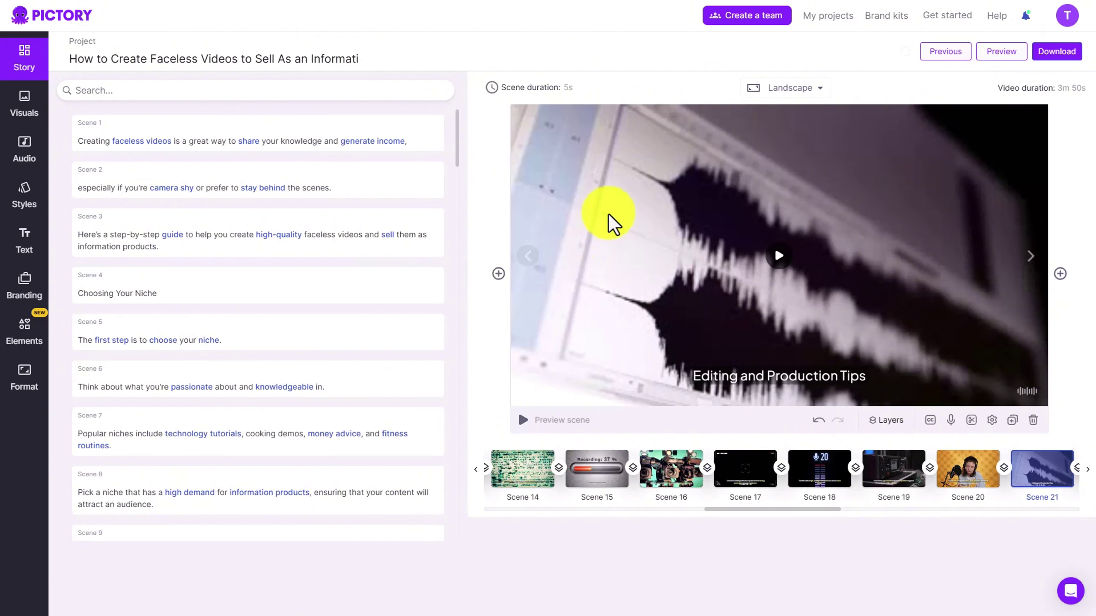
scroll(253, 289, "down", 2)
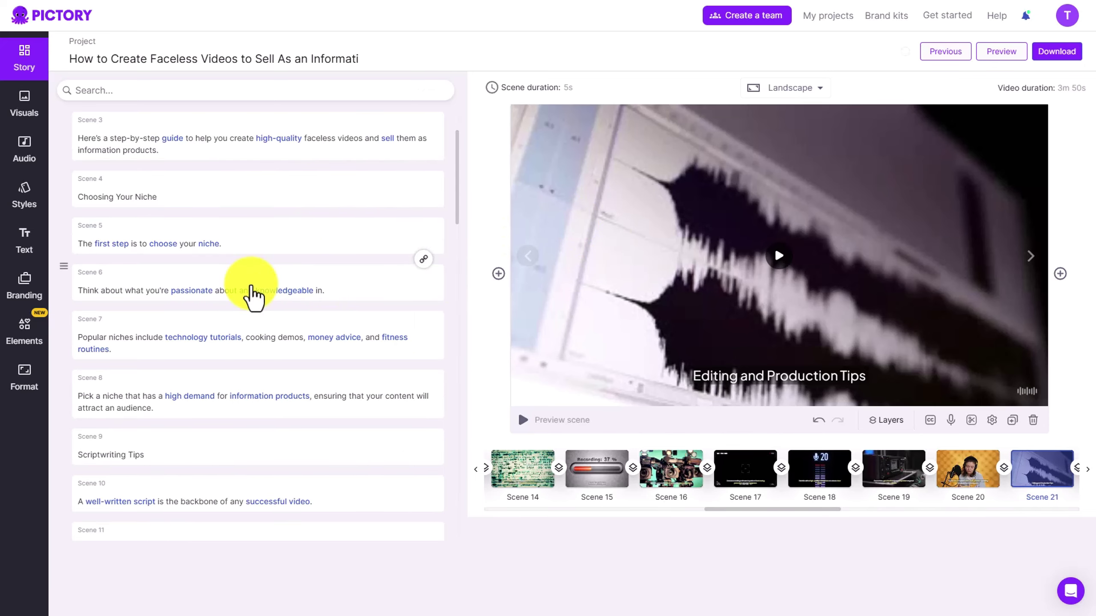
left_click(252, 289)
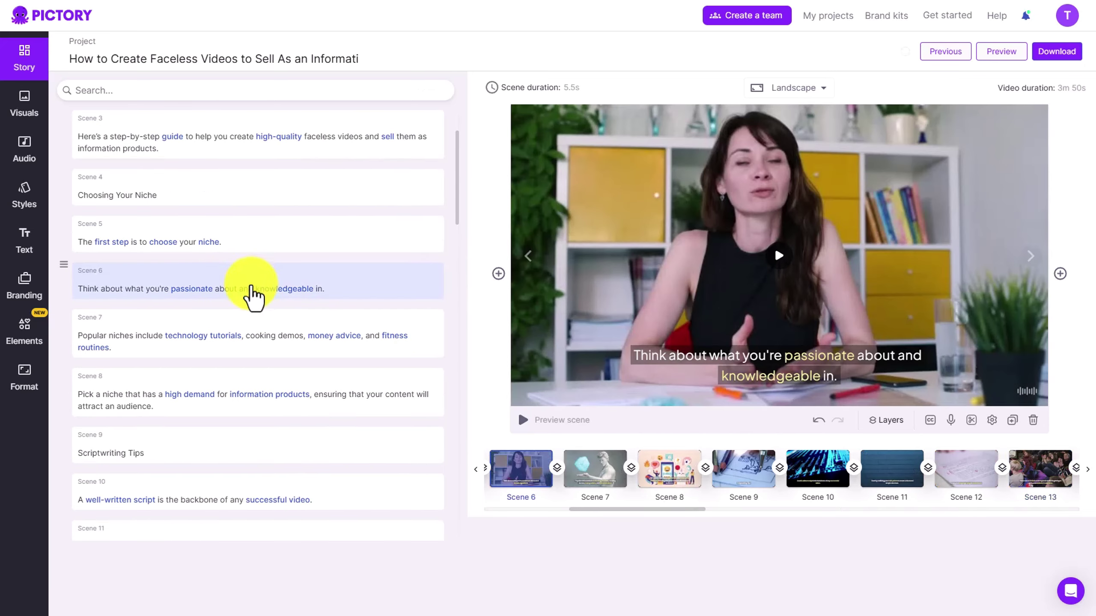
scroll(252, 293, "down", 2)
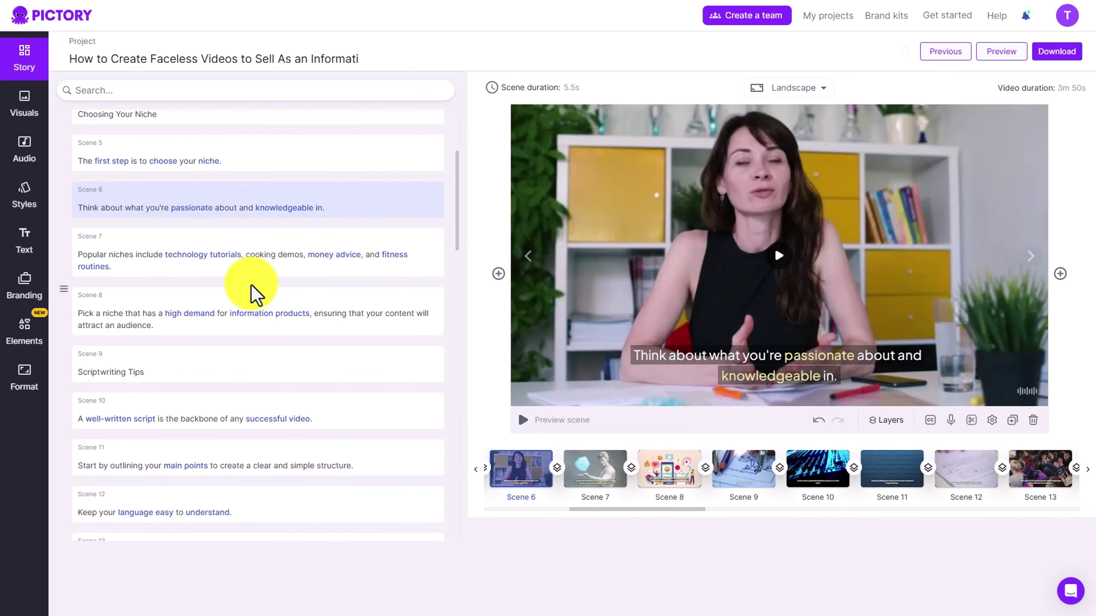
Replace the Scene 9 visual with the 38-second editing timeline clip from the stock library
left_click(24, 103)
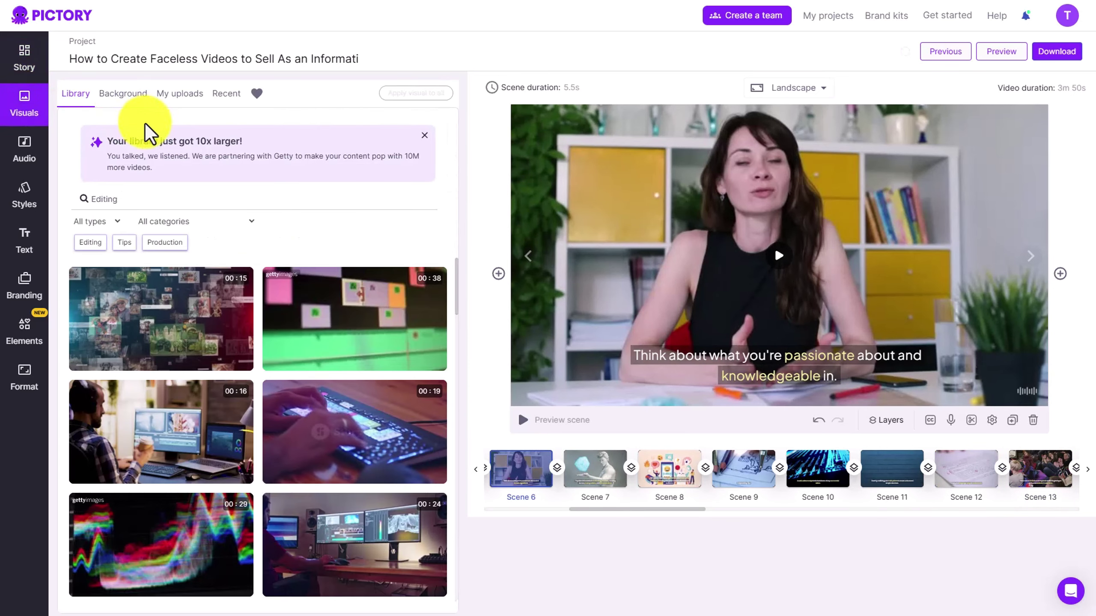
mouse_move(385, 338)
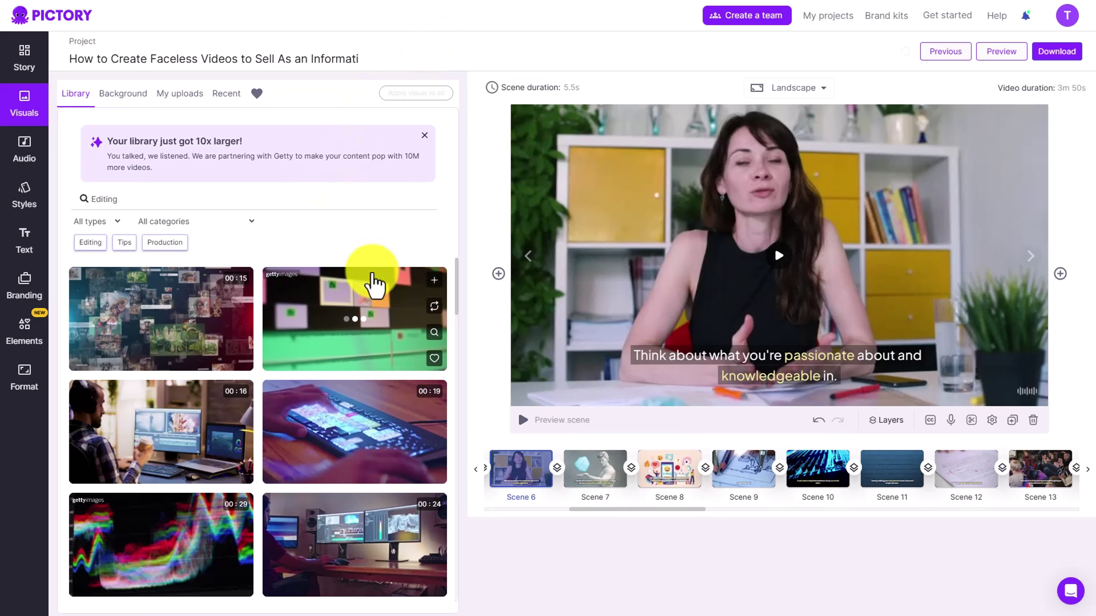
left_click(735, 479)
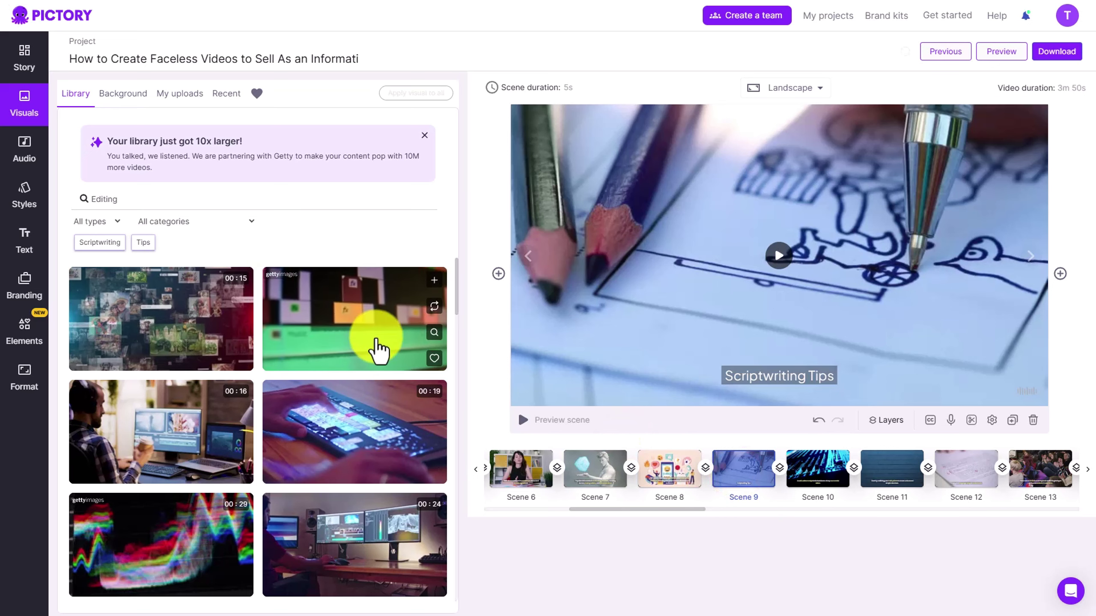
left_click(326, 361)
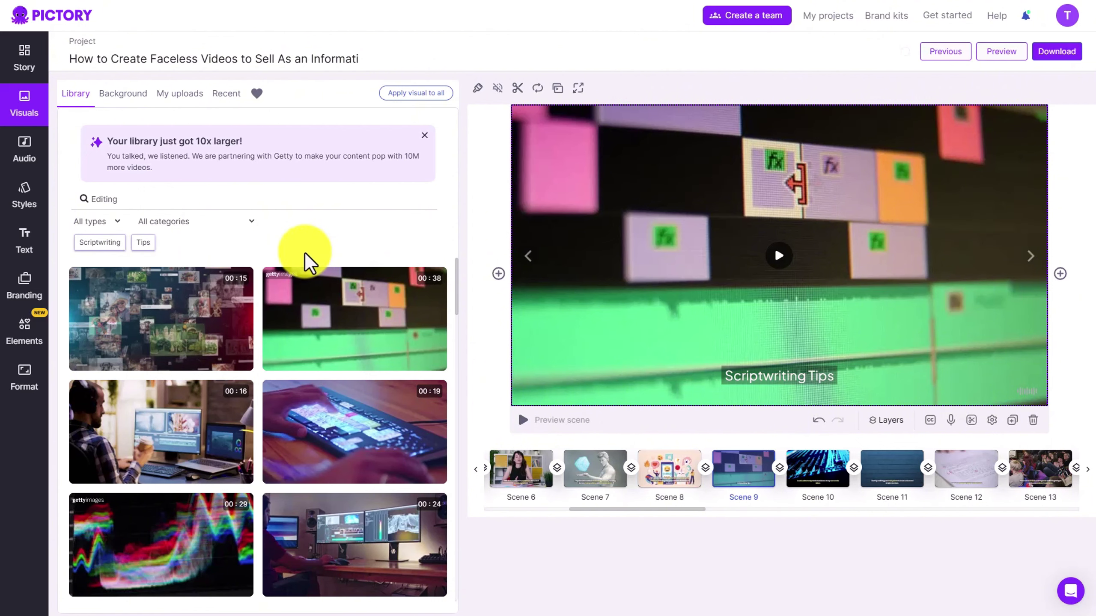
mouse_move(374, 277)
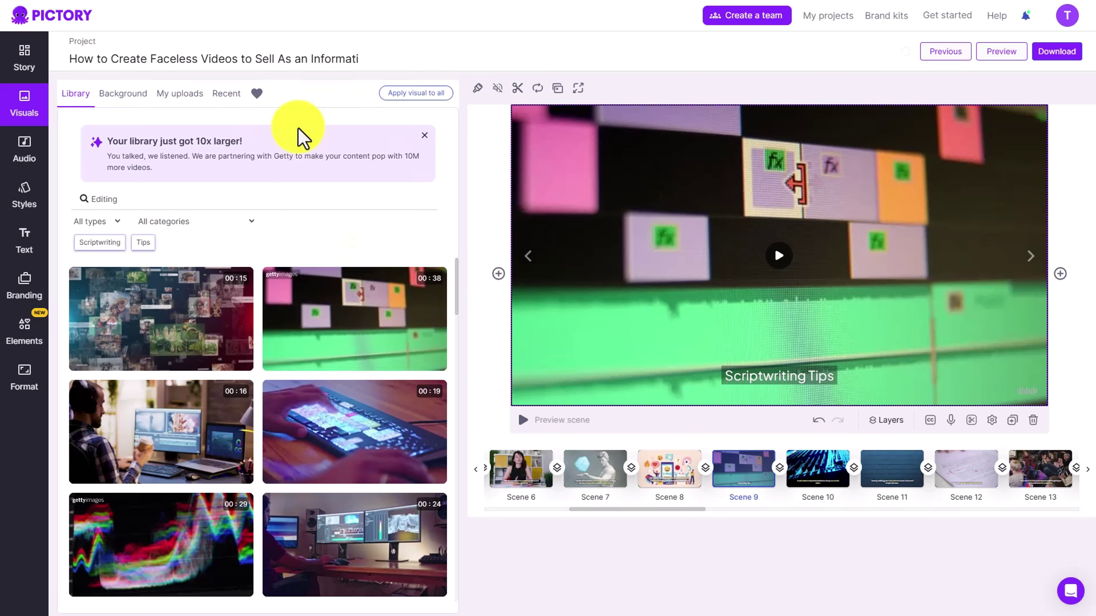
Replace the Scene 9 visual with the uploaded 21-second Pictory screen recording and return to the story scenes
left_click(184, 94)
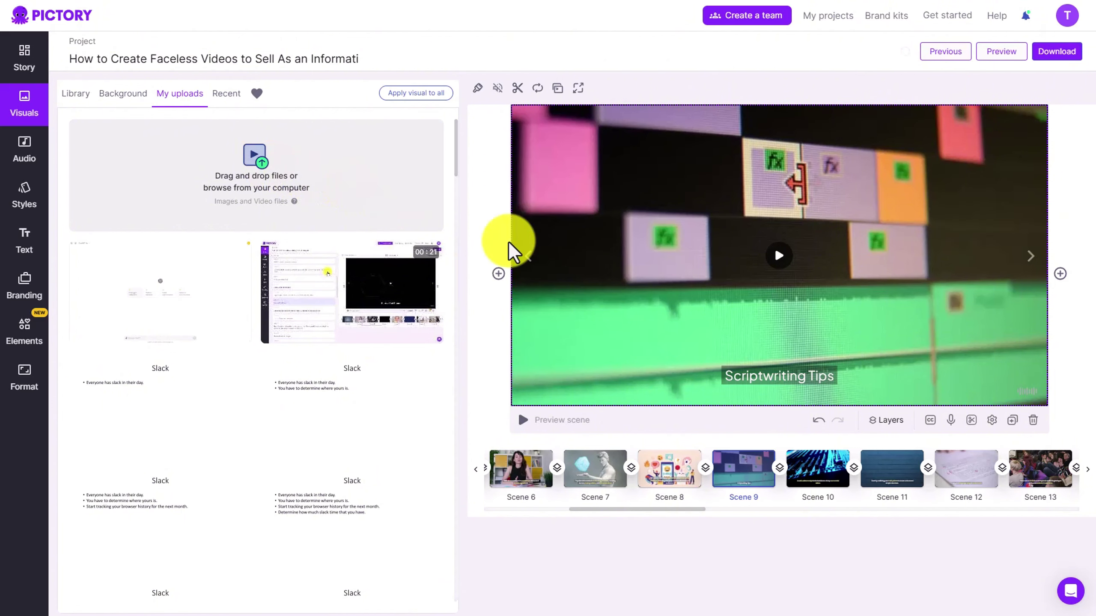
left_click(407, 283)
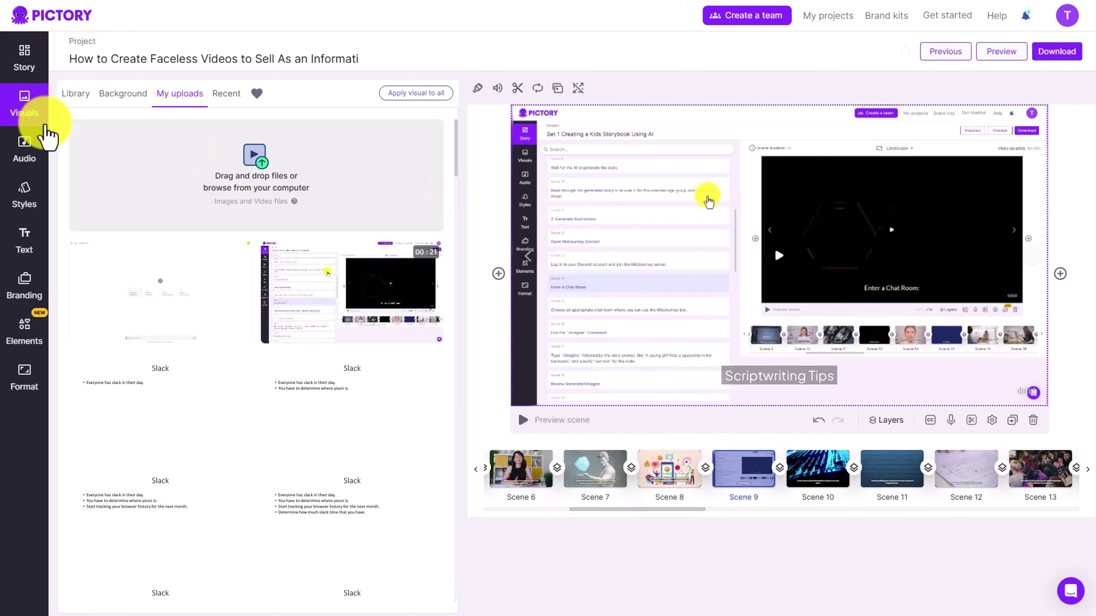
left_click(24, 52)
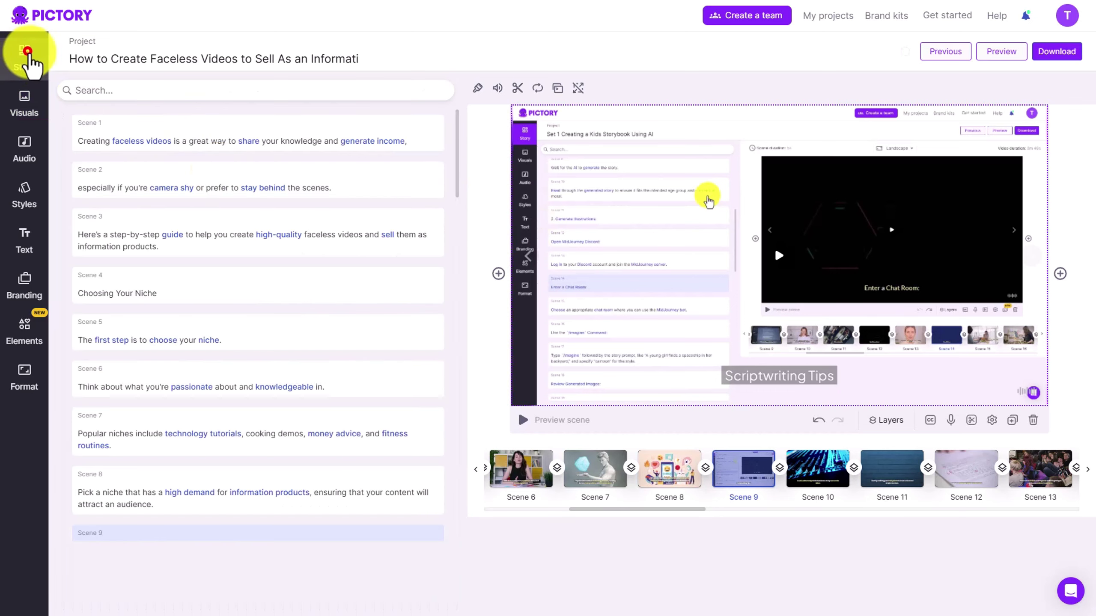
Replace the Scene 3 visual with the uploaded ChatGPT screenshot
left_click(294, 168)
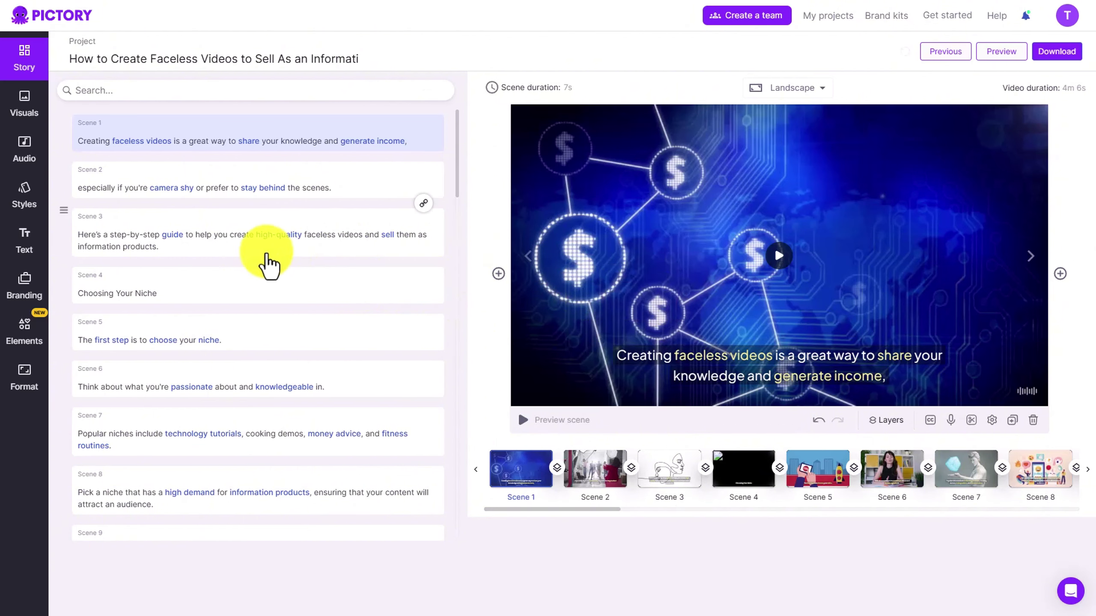
left_click(281, 238)
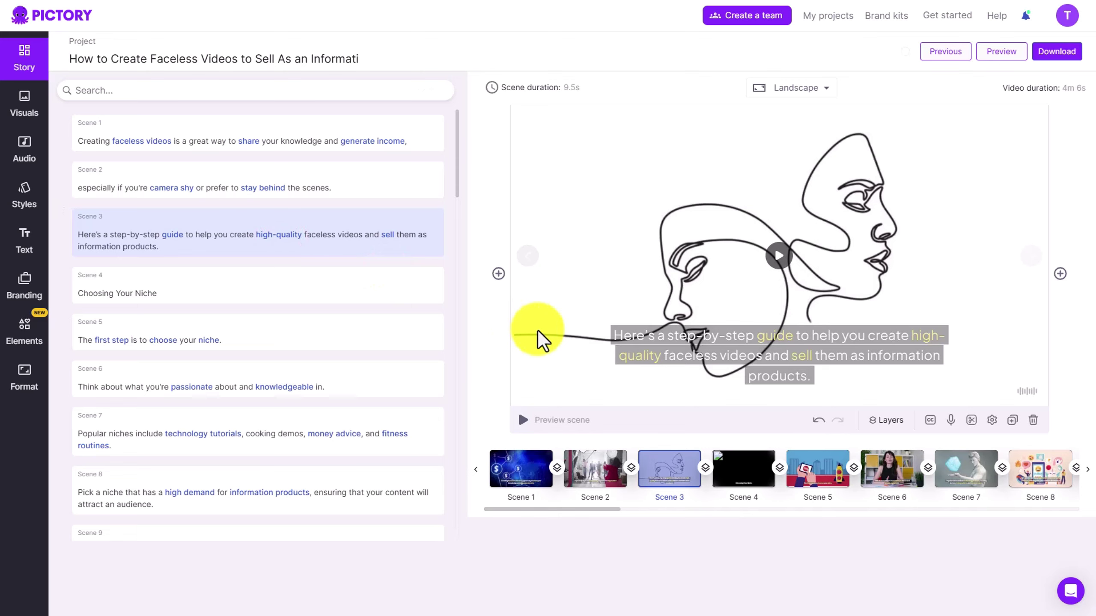
left_click(634, 336)
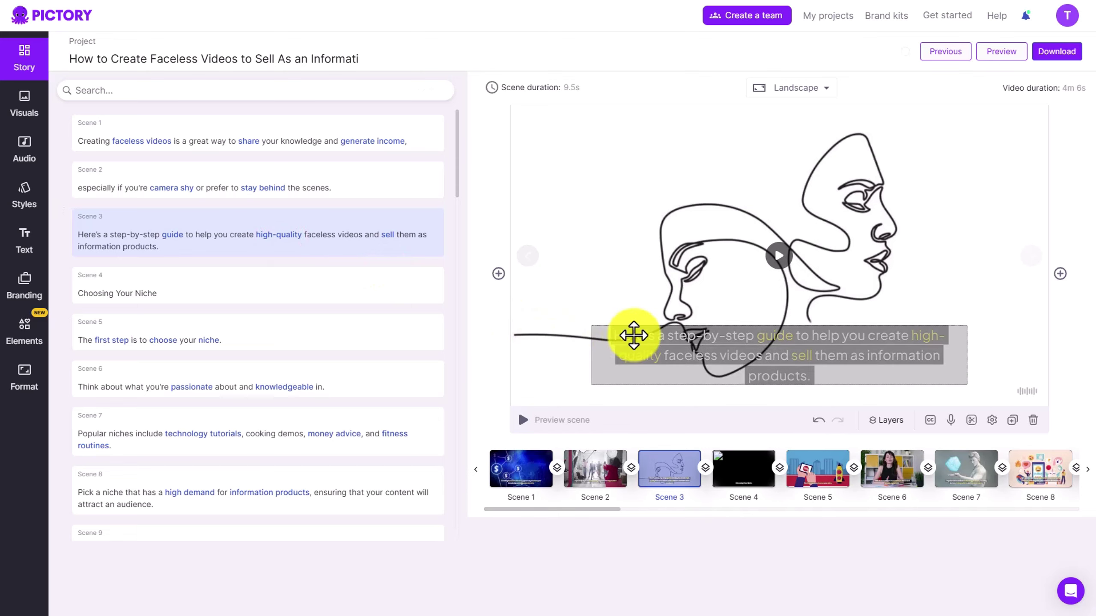
left_click(634, 279)
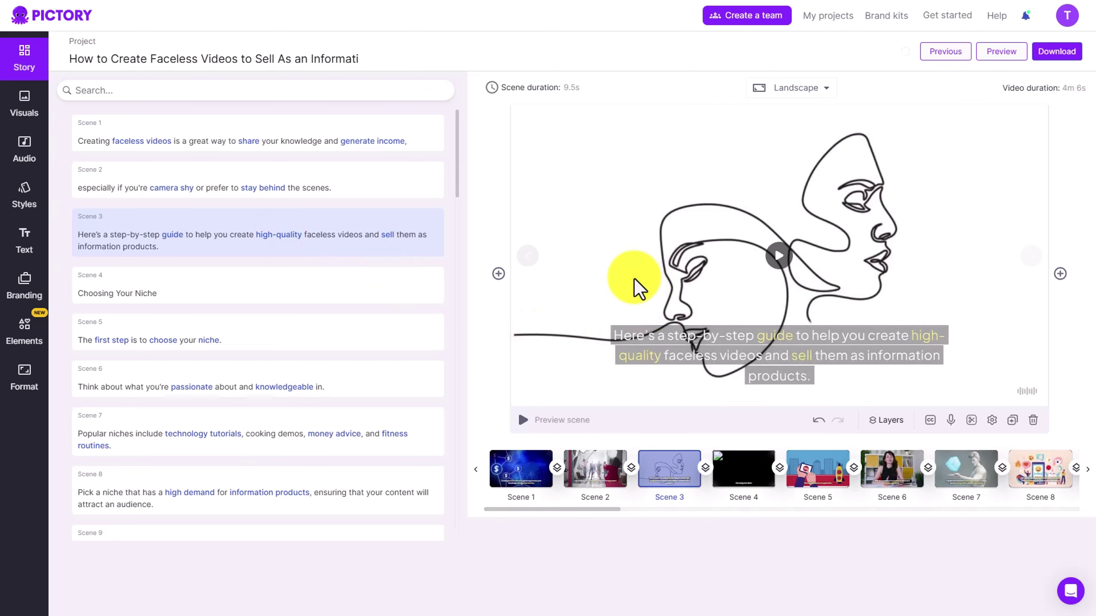
left_click(21, 102)
left_click(78, 97)
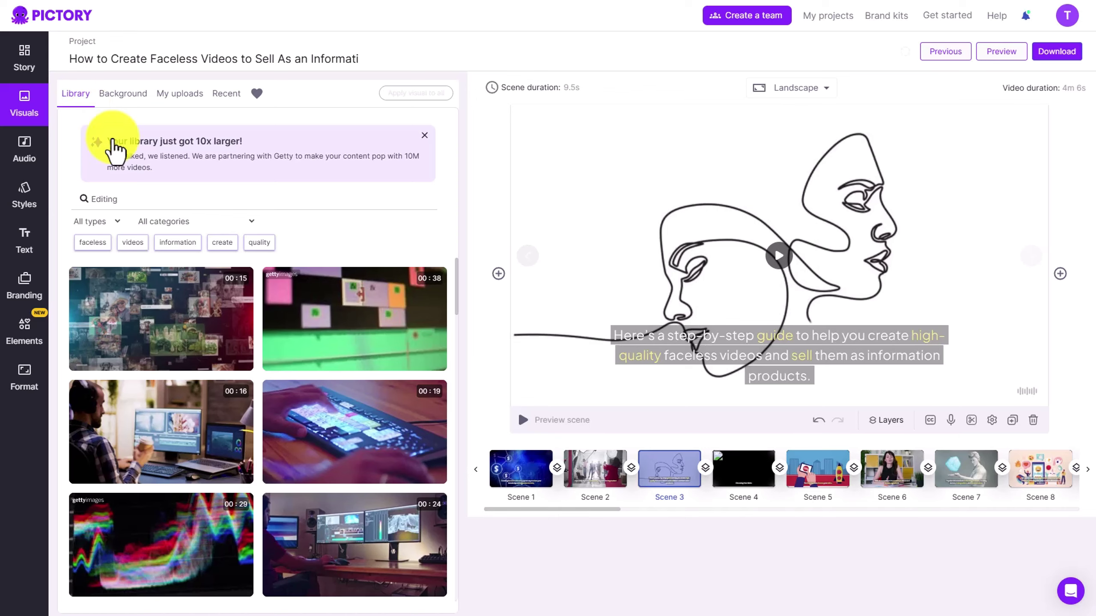
left_click(149, 318)
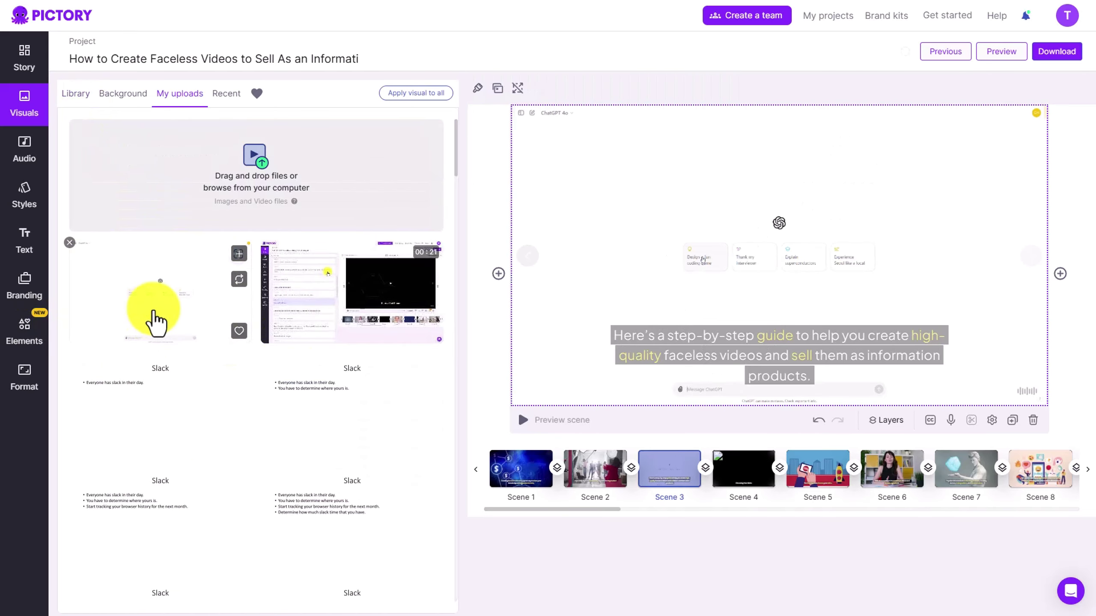
Check the duration setting of Scene 1 without altering it
left_click(599, 344)
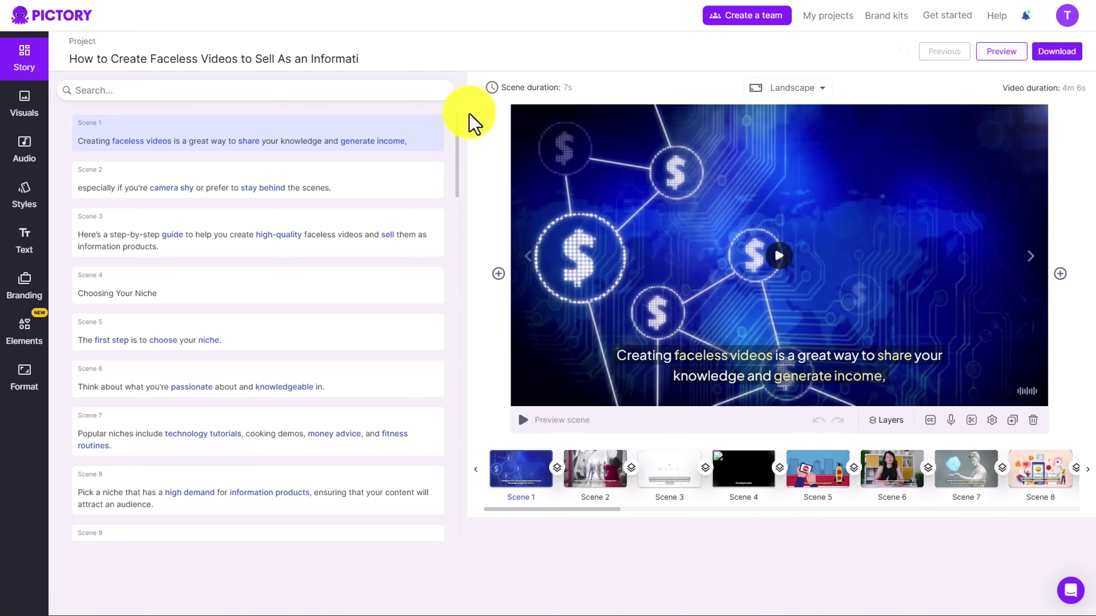
left_click(524, 91)
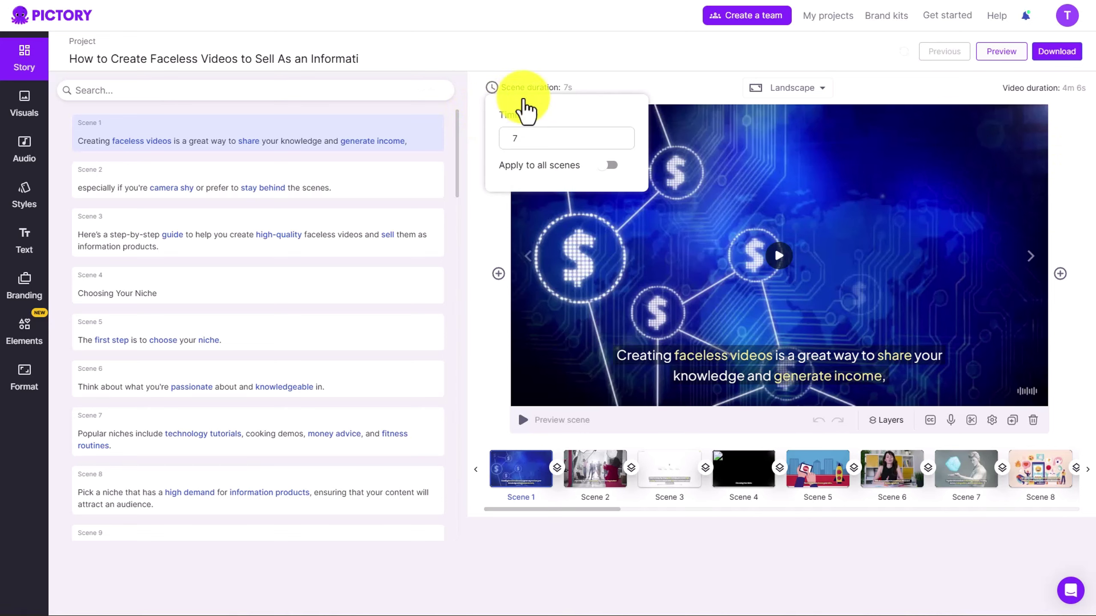
left_click(450, 209)
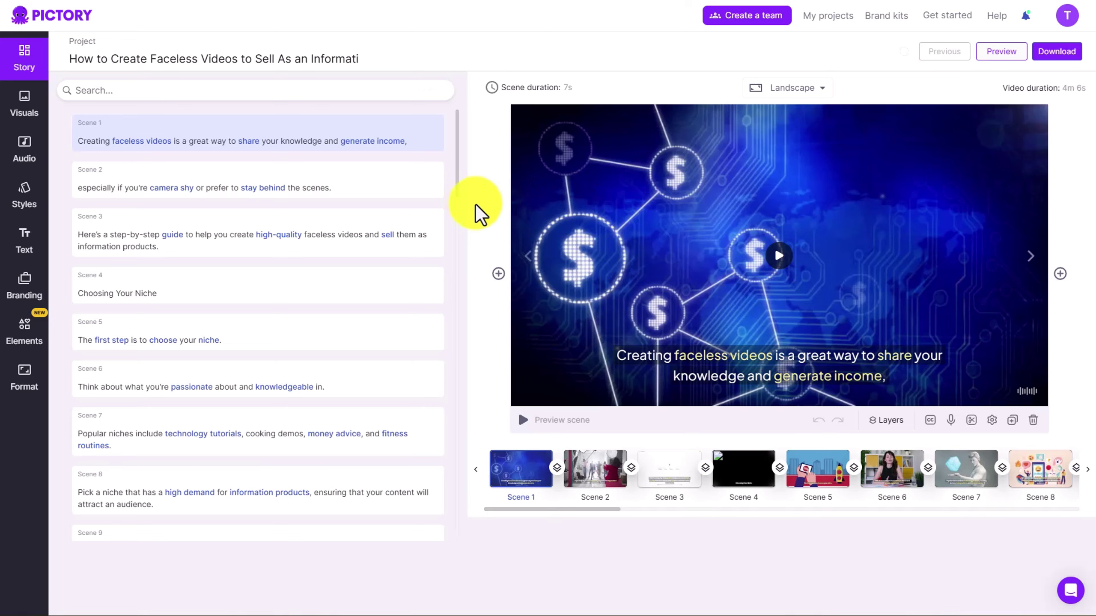
Remove the Chasing The Shuffle background music from the video
left_click(24, 155)
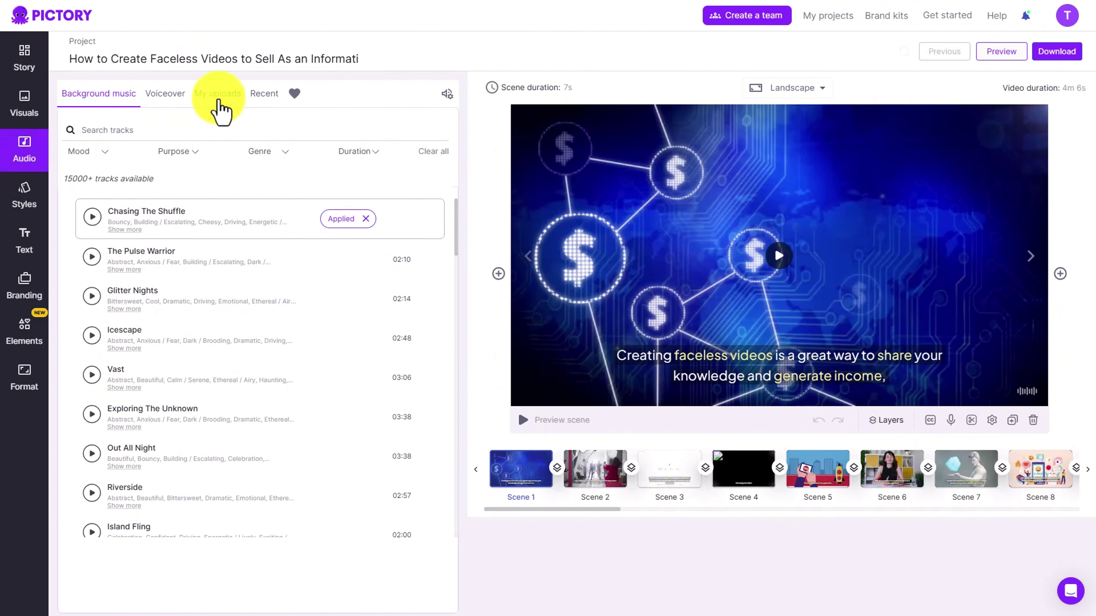
left_click(365, 218)
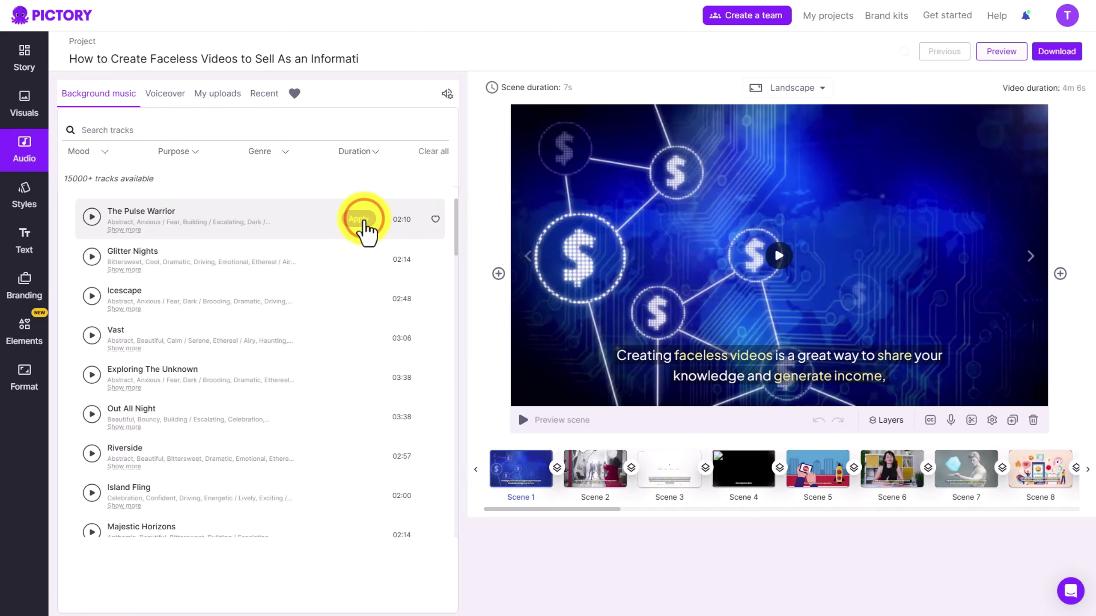
Apply the uploaded Faceless Article.mp3 as the voiceover for the entire video
left_click(225, 108)
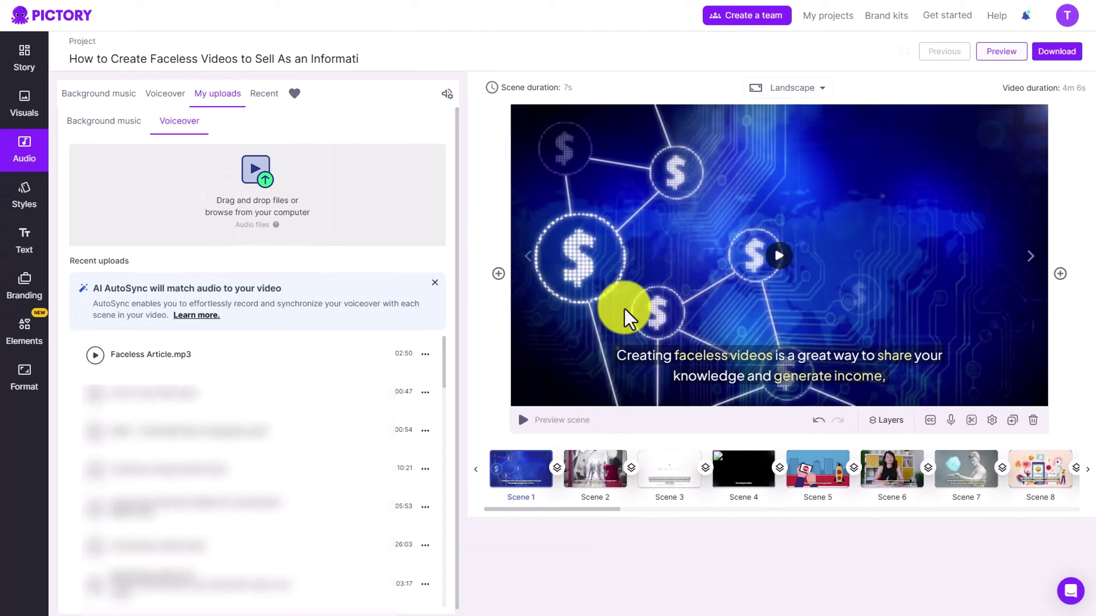
mouse_move(269, 372)
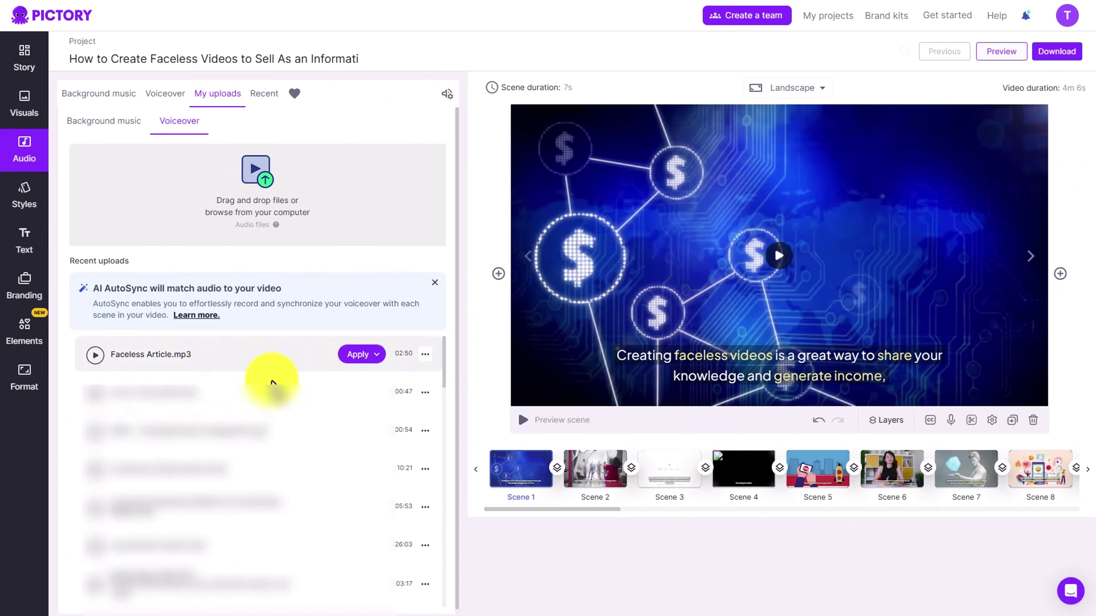
left_click(359, 359)
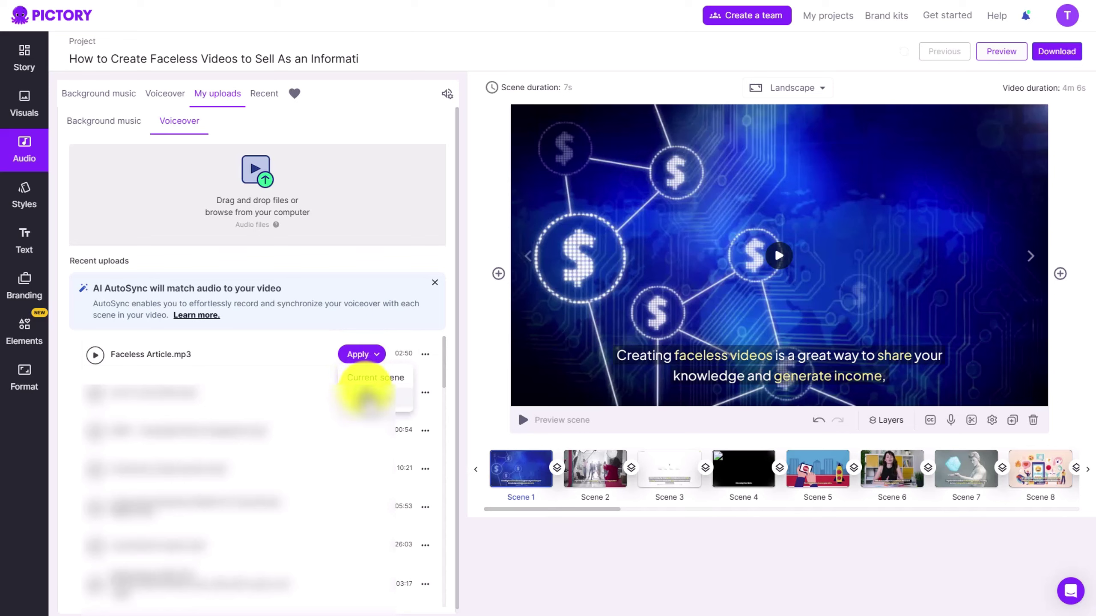
left_click(365, 399)
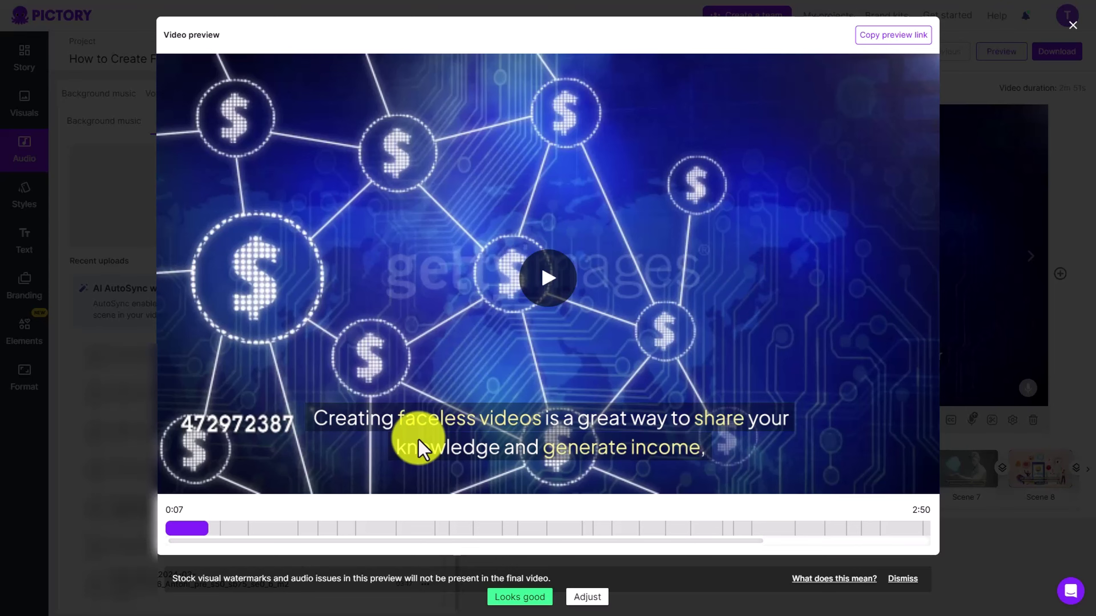
Play the video preview through to its end to check the voiceover sync, and close the preview
left_click(731, 379)
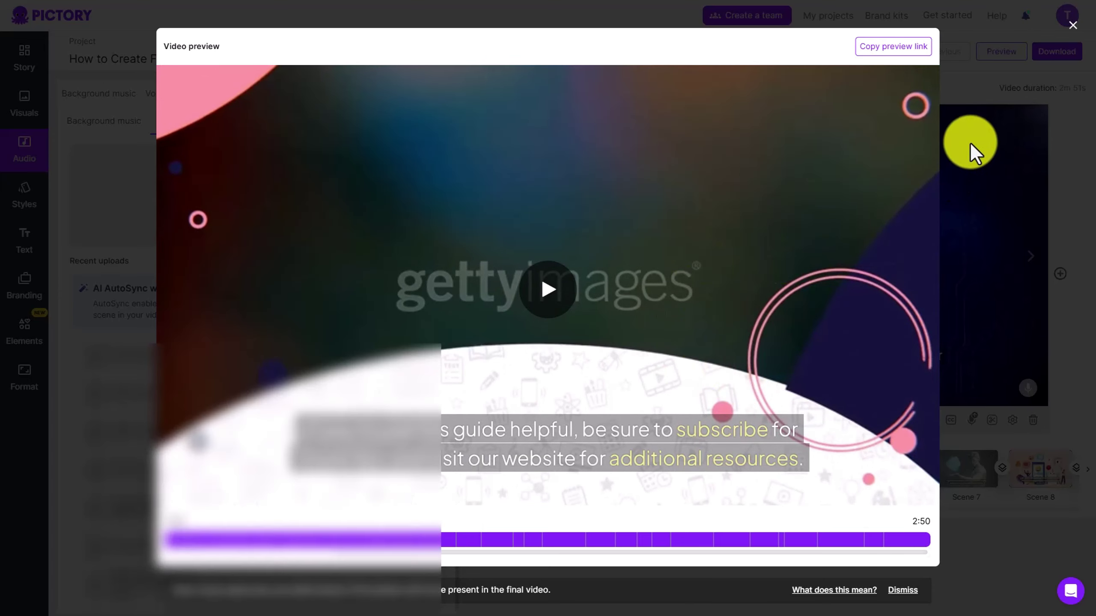
left_click(969, 103)
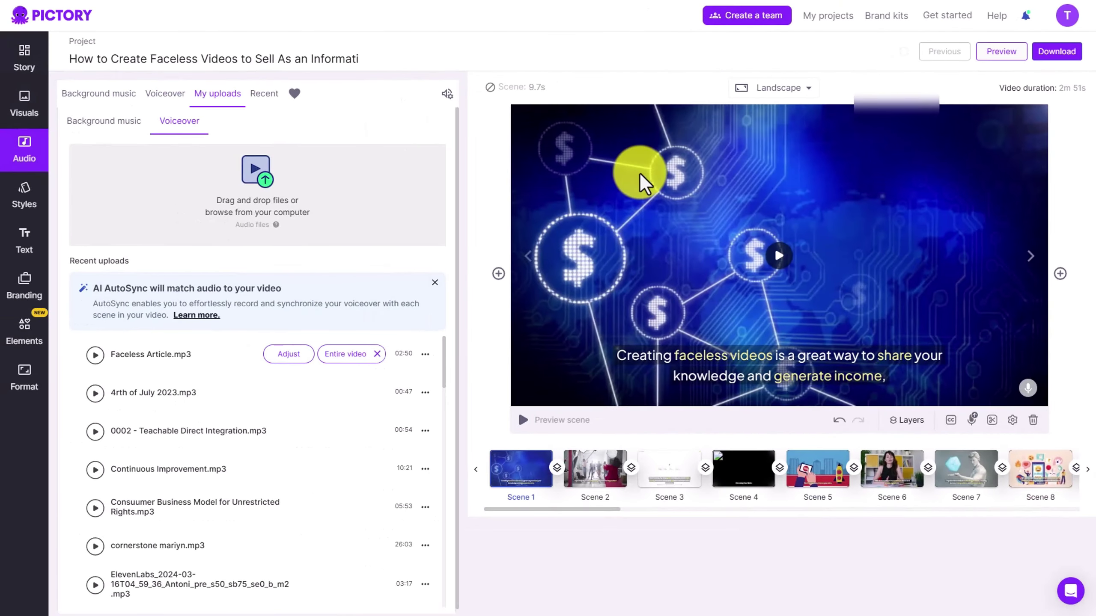
Inspect the voiceover-synced durations of individual scenes, including Scenes 6 and 7
left_click(738, 473)
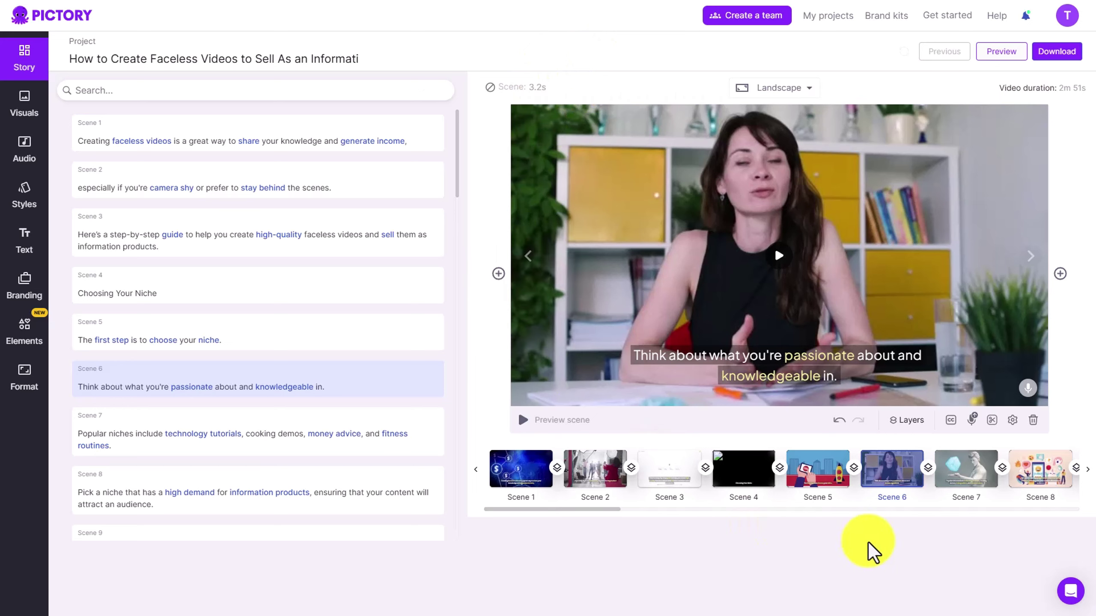
left_click(955, 482)
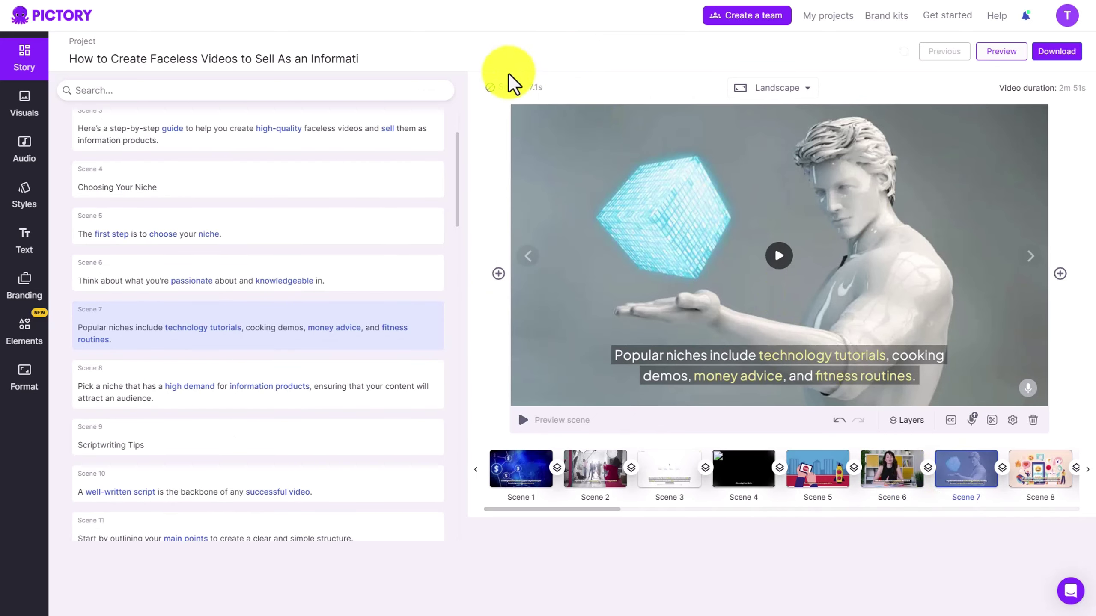
mouse_move(509, 93)
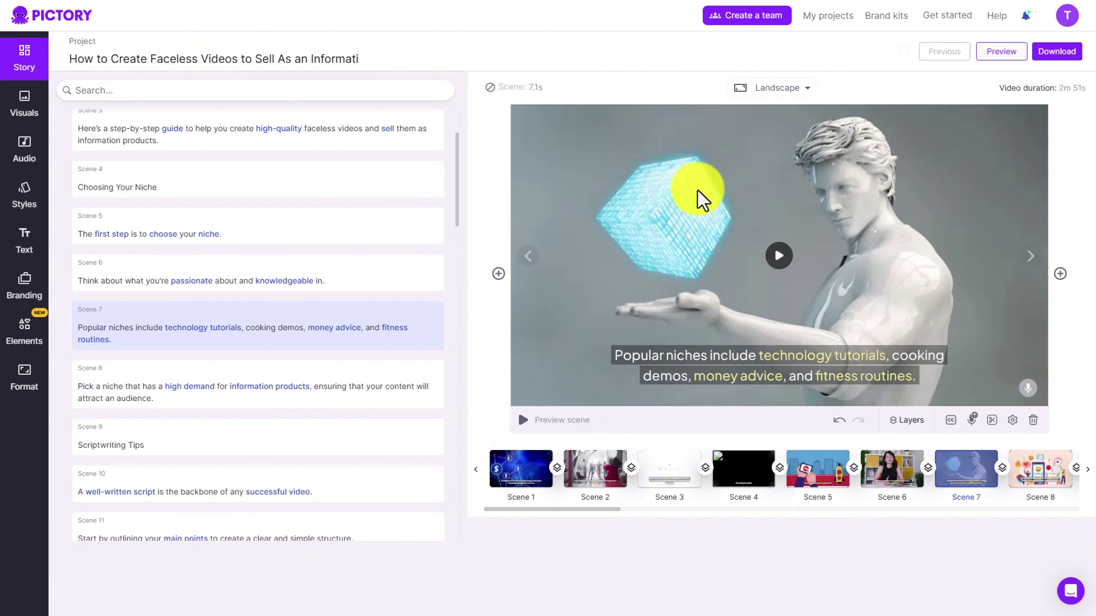
mouse_move(524, 123)
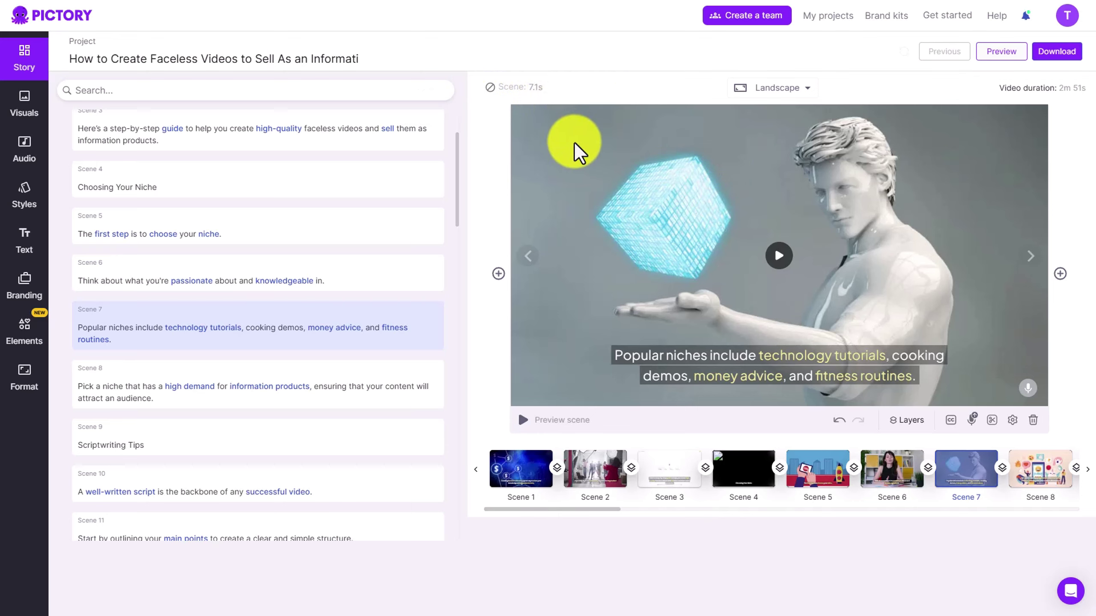
mouse_move(545, 85)
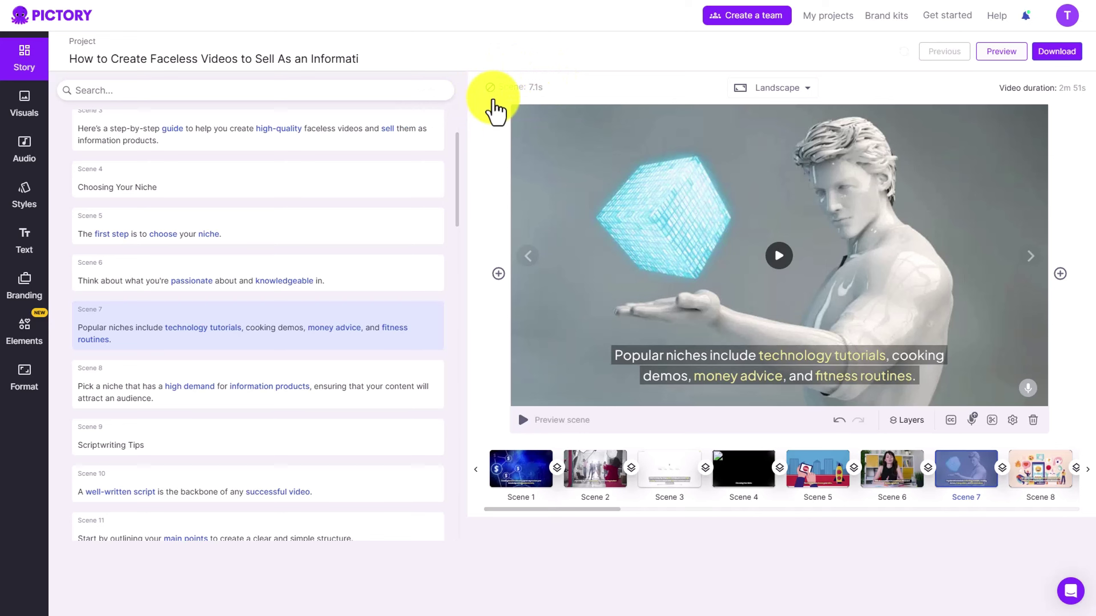
Switch to Camtasia, split the Lead Magnet video clip at 0:00:07;10, and delete the part after the split
left_click(496, 111)
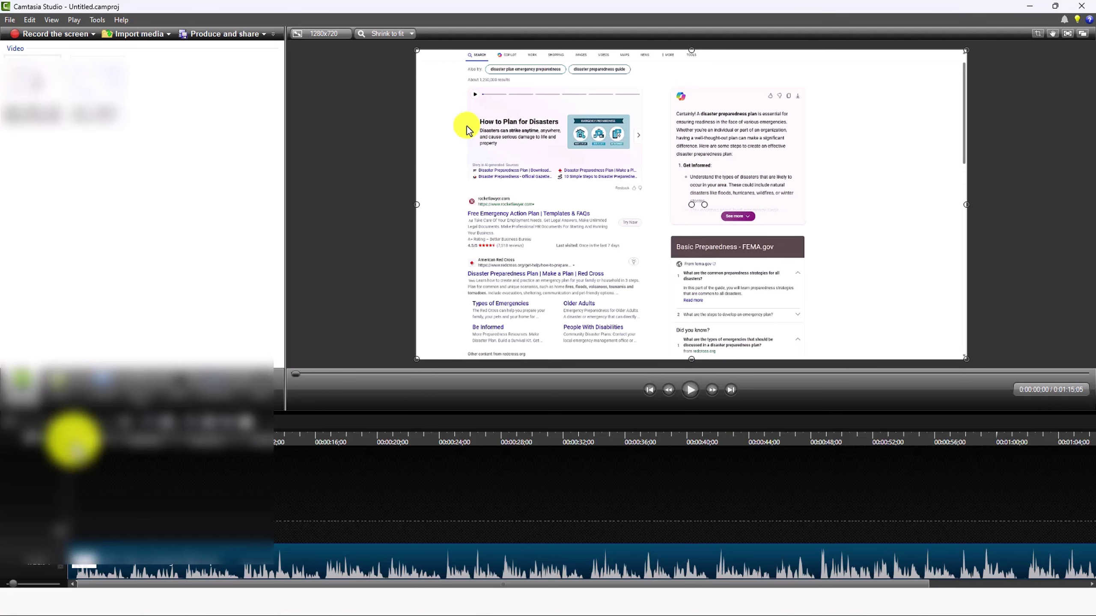
left_click_drag(68, 436, 177, 453)
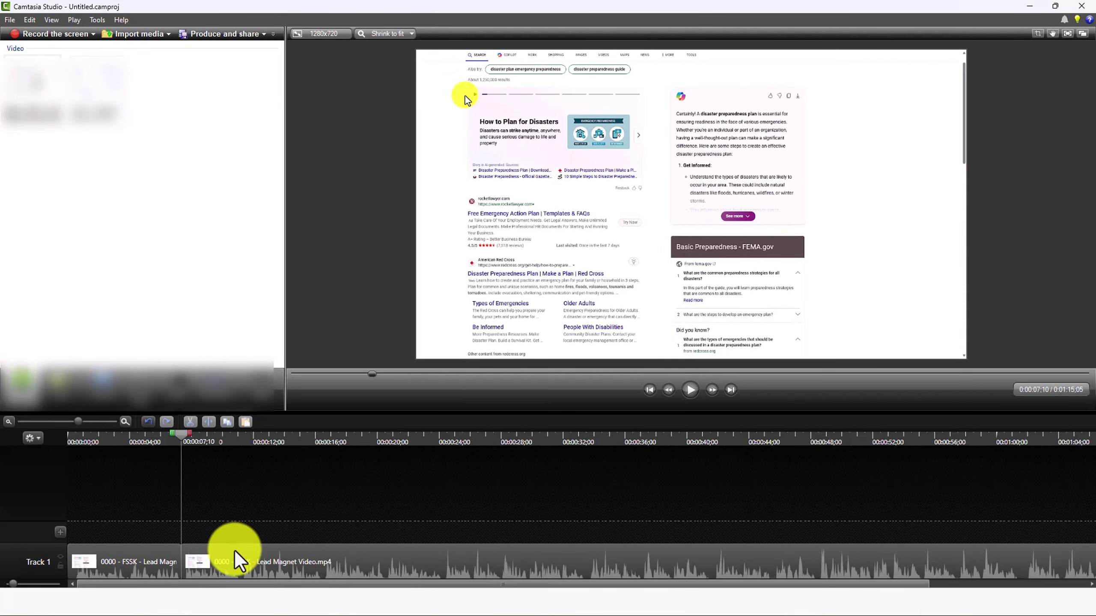
left_click(235, 551)
key("Delete")
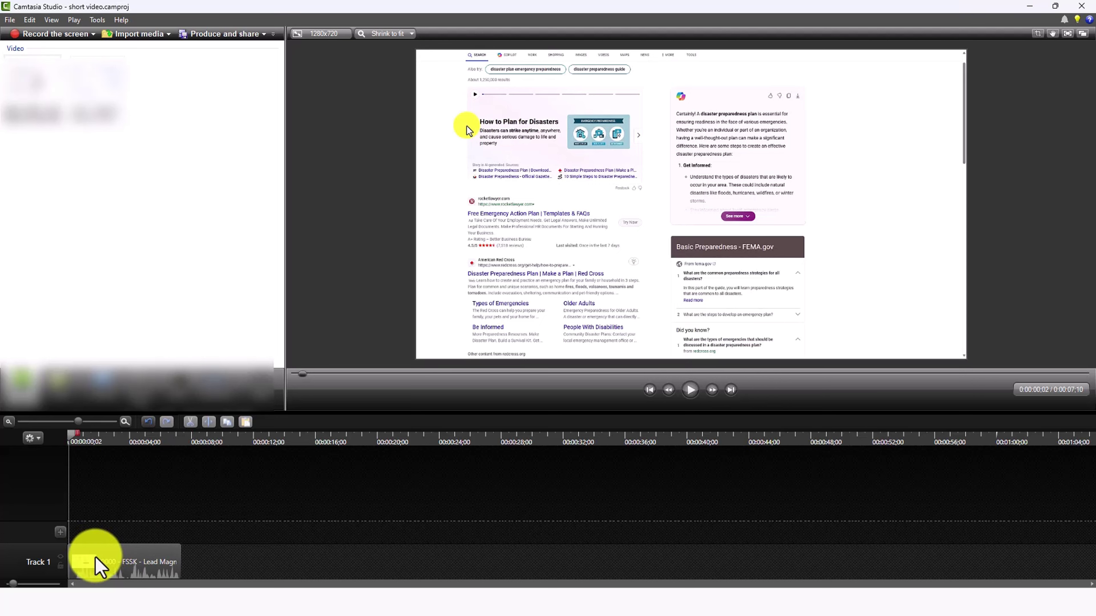
Separate the audio from the shortened Lead Magnet clip and delete the audio from Track 2
right_click(122, 559)
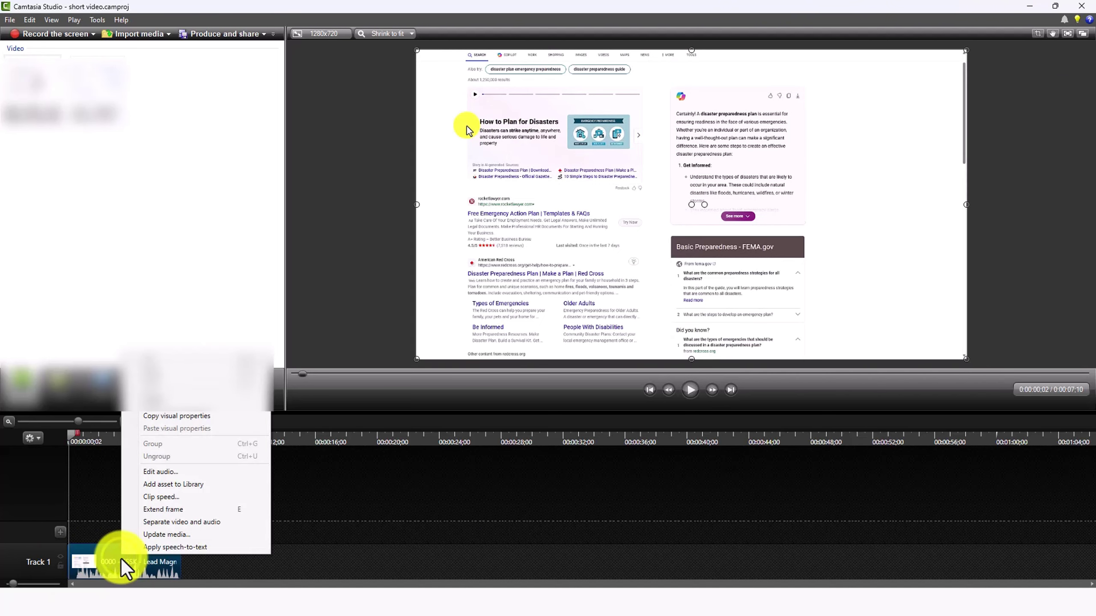
left_click(161, 522)
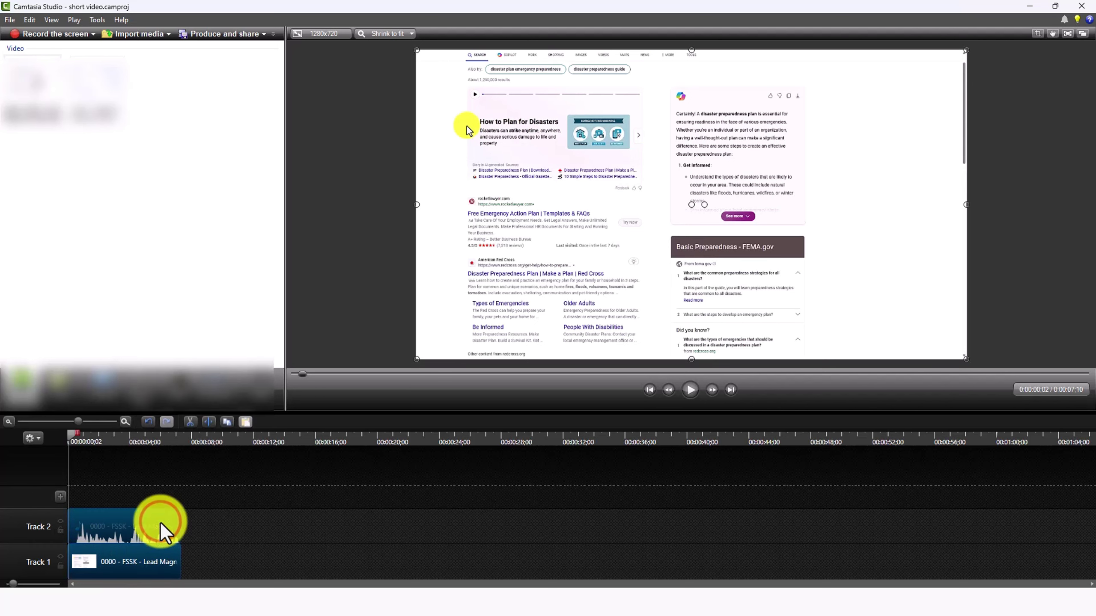
left_click(146, 522)
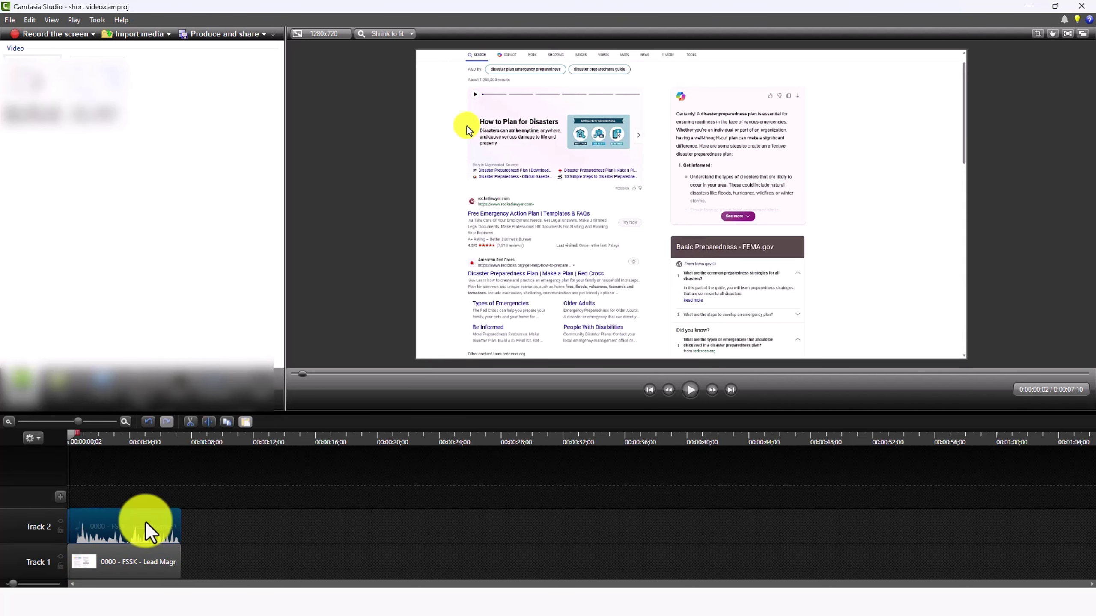
key("Delete")
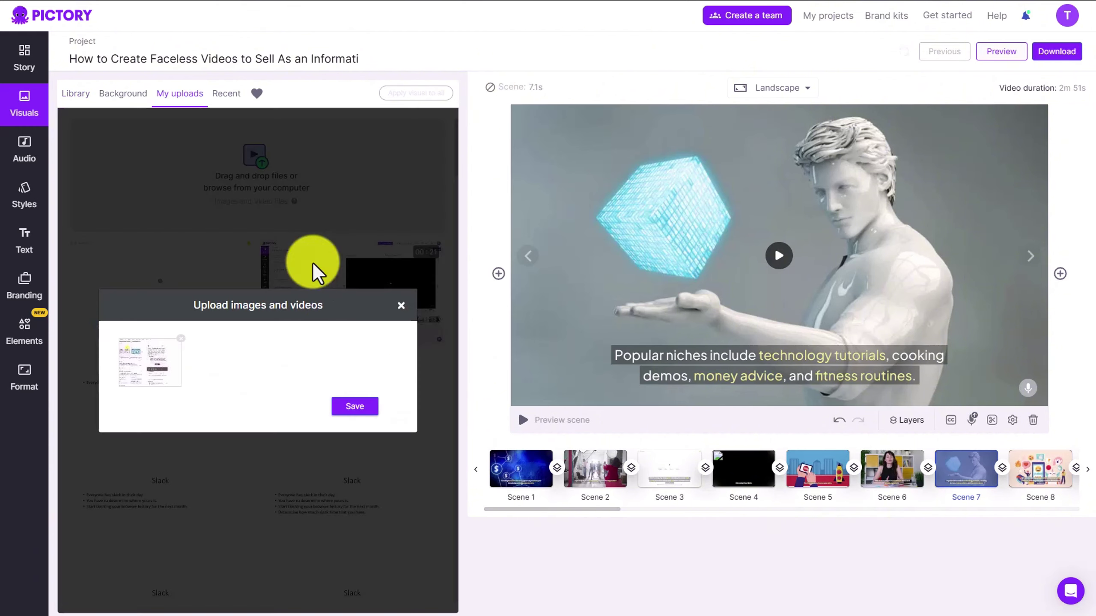
Switch to Pictory, save the trimmed clip to the uploads, and use it as the background visual of Scene 7
left_click(360, 409)
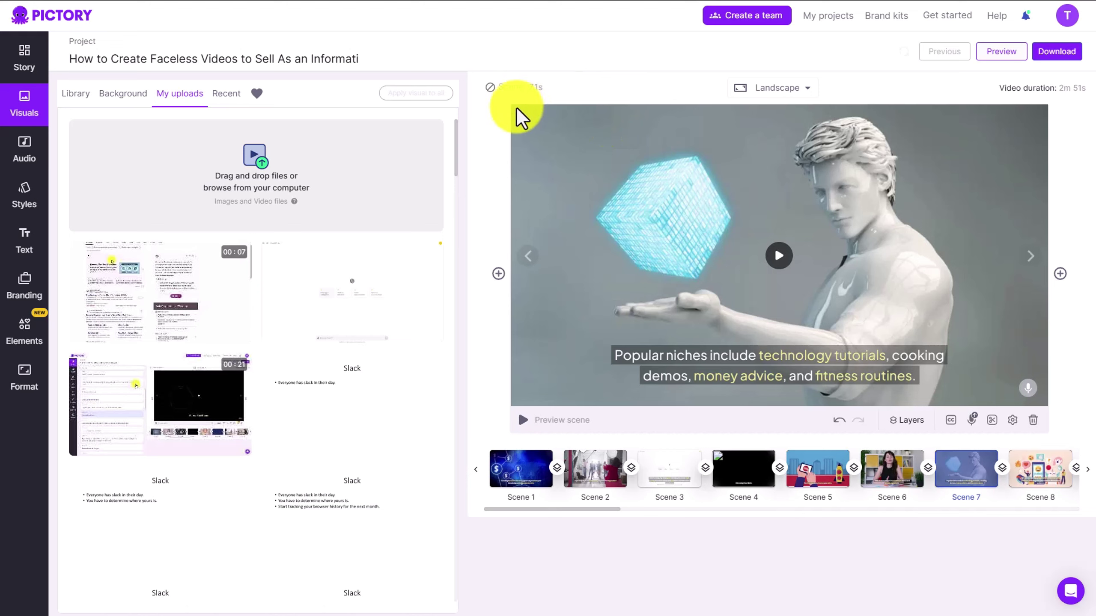
mouse_move(194, 294)
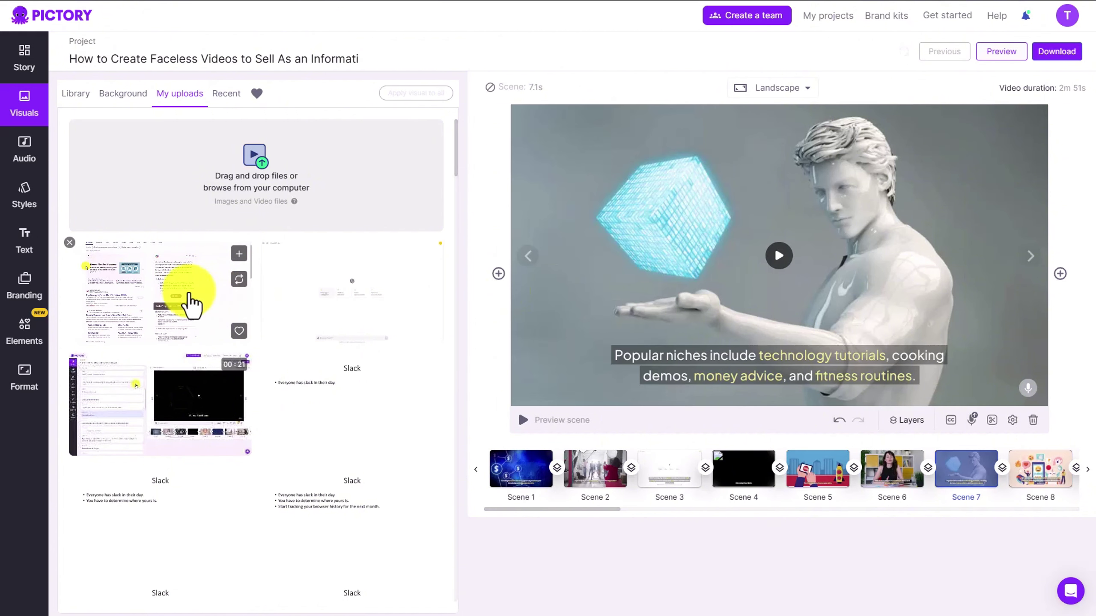
left_click(183, 302)
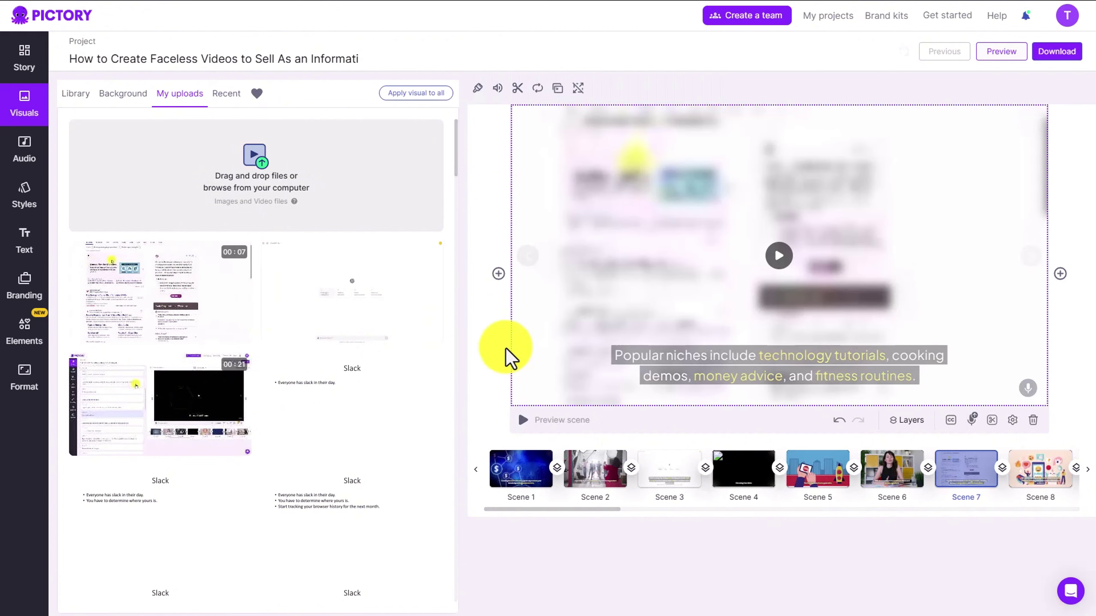
left_click(624, 371)
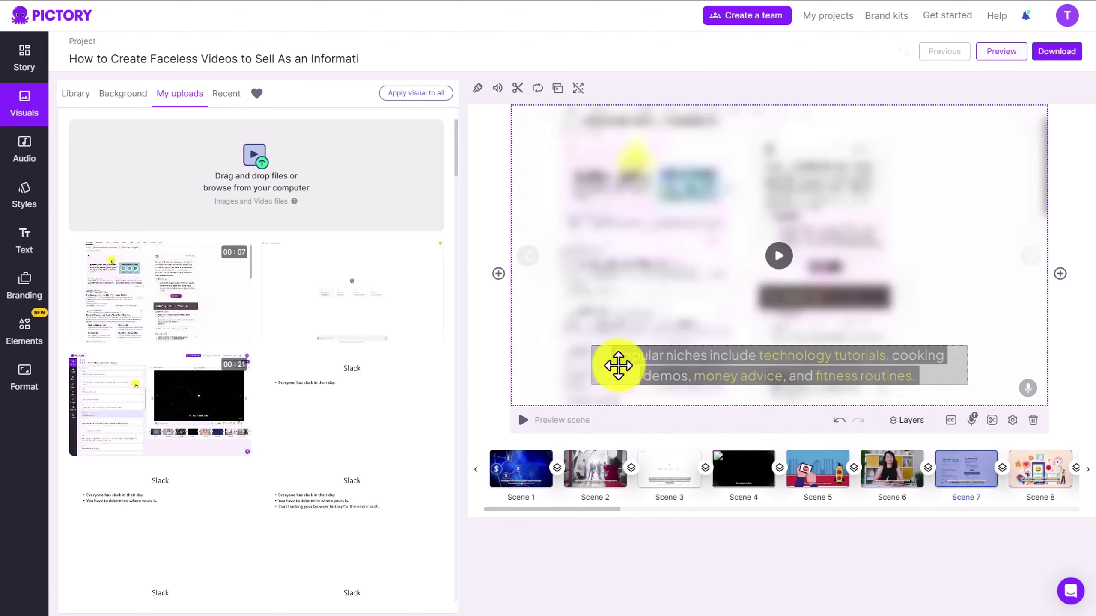
left_click(607, 298)
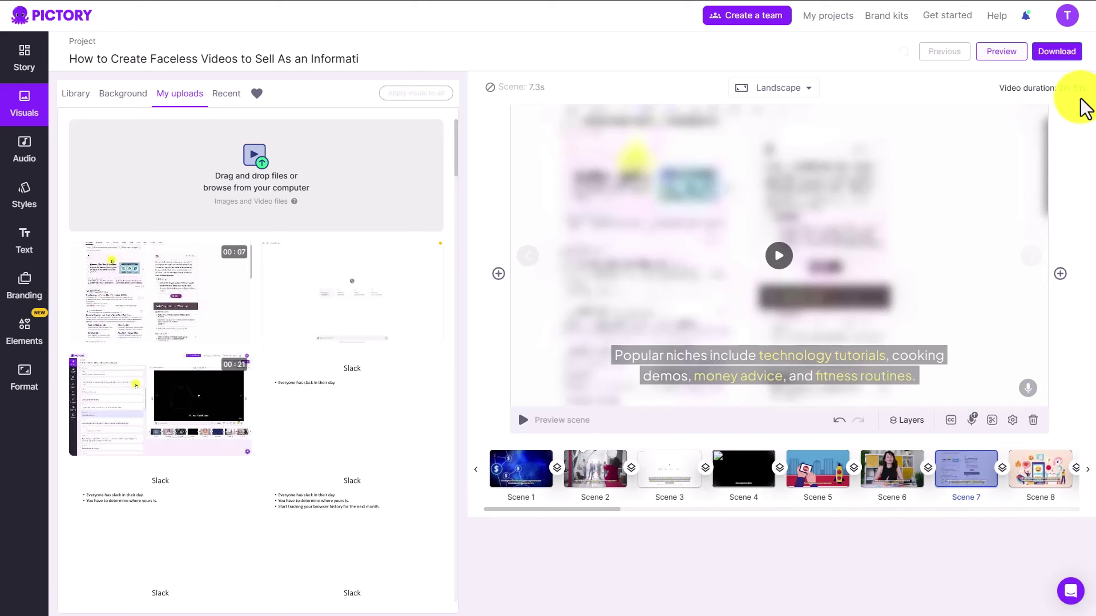
Preview Scene 7 to check its new visual against the voiceover, stop playback, and open Scene 5
mouse_move(534, 100)
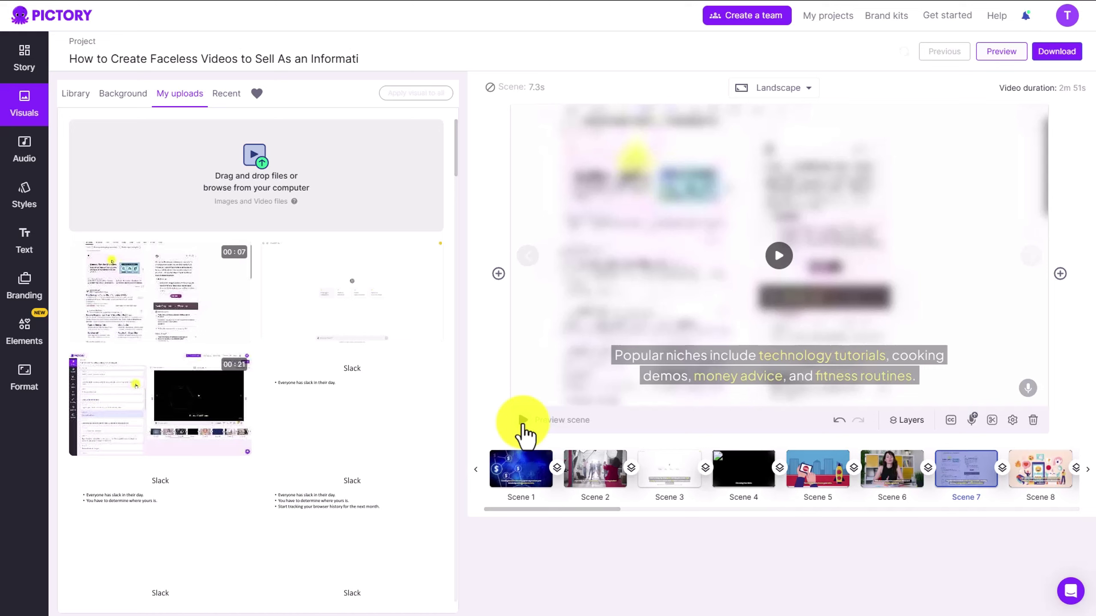
left_click(523, 422)
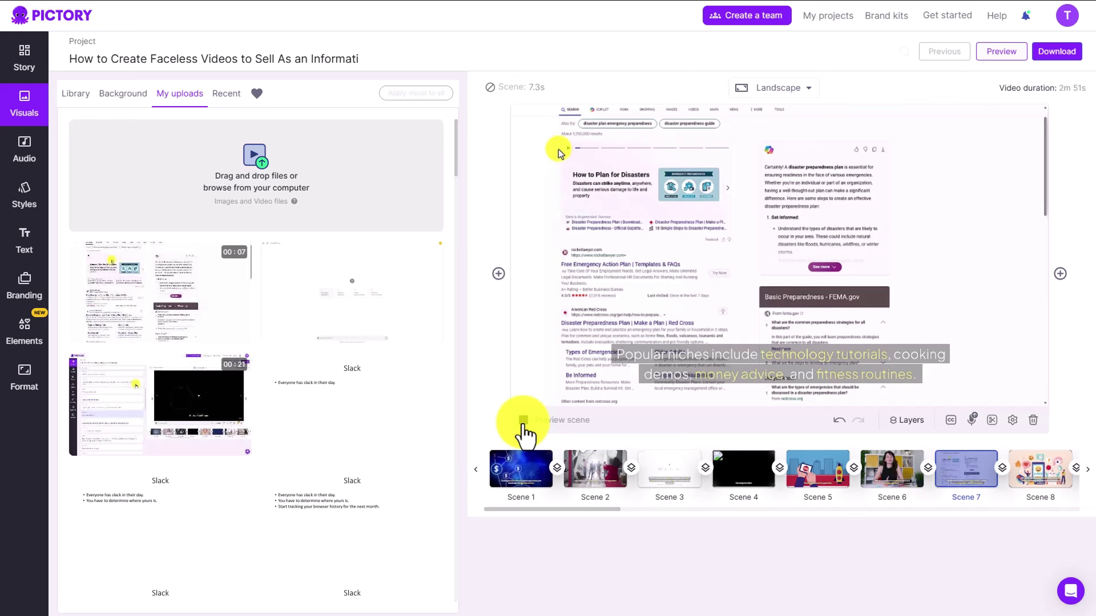
left_click(523, 422)
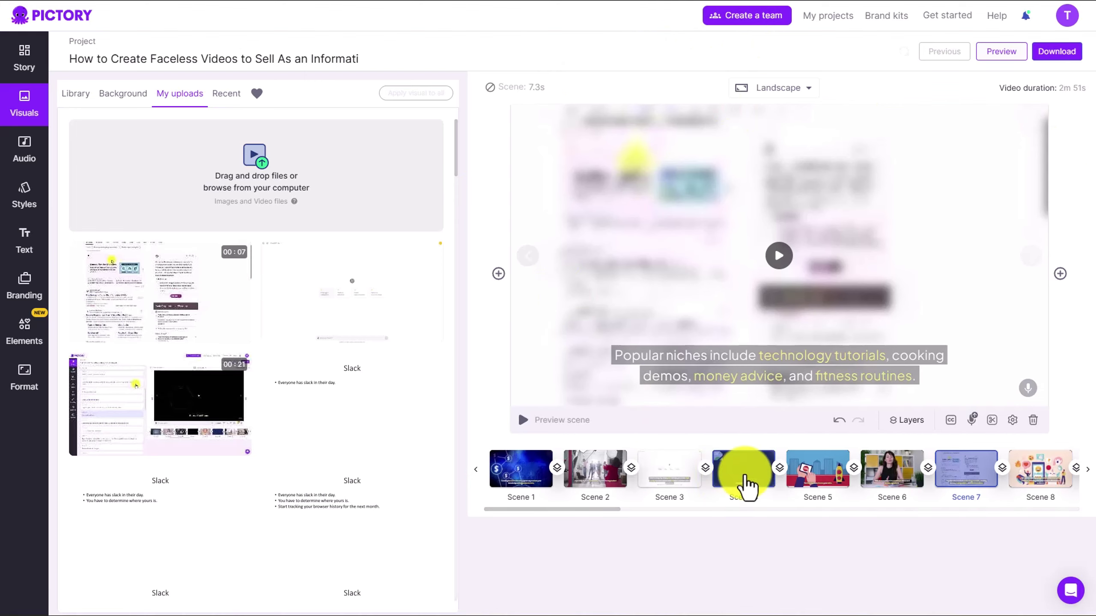
left_click(829, 489)
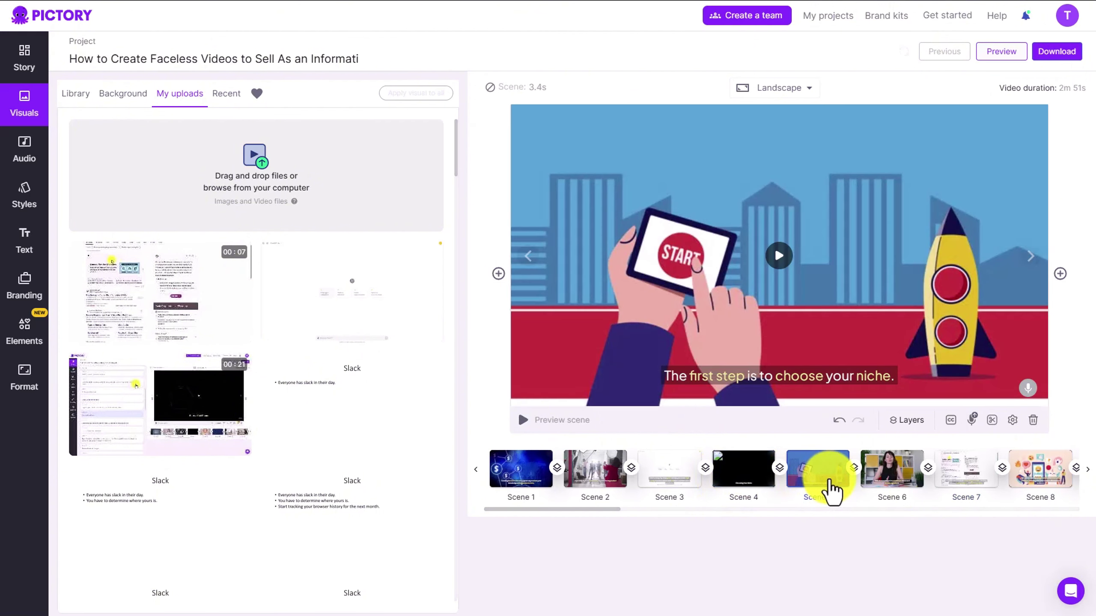